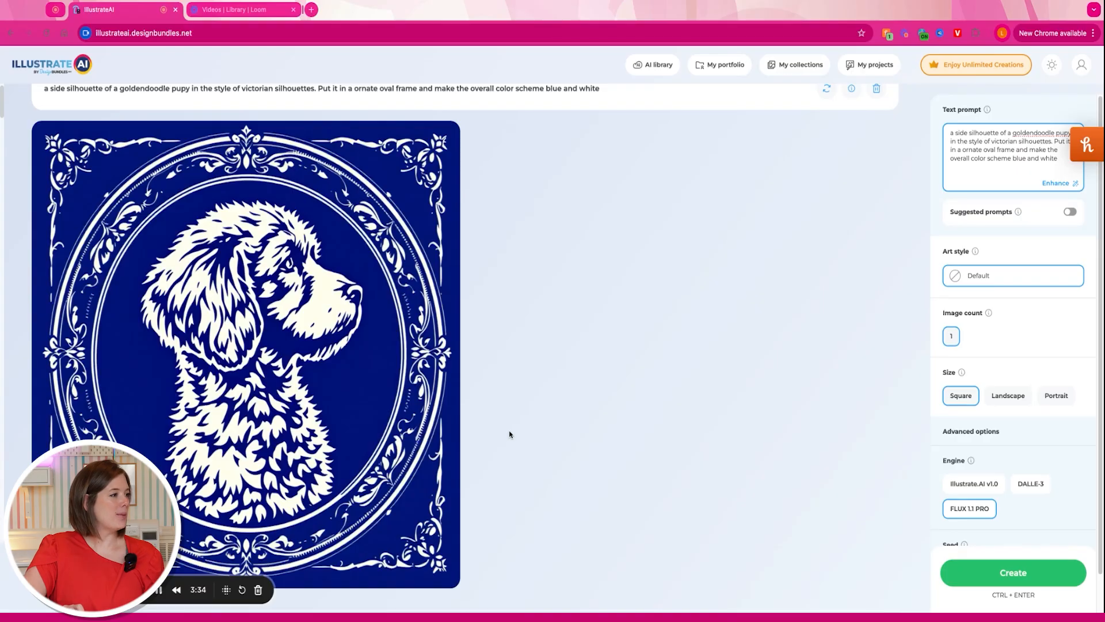
- Scroll down to the generated goldendoodle image and open it for editing
{"action": "scroll", "coordinate": [402, 408], "scroll_direction": "down", "scroll_amount": 1}
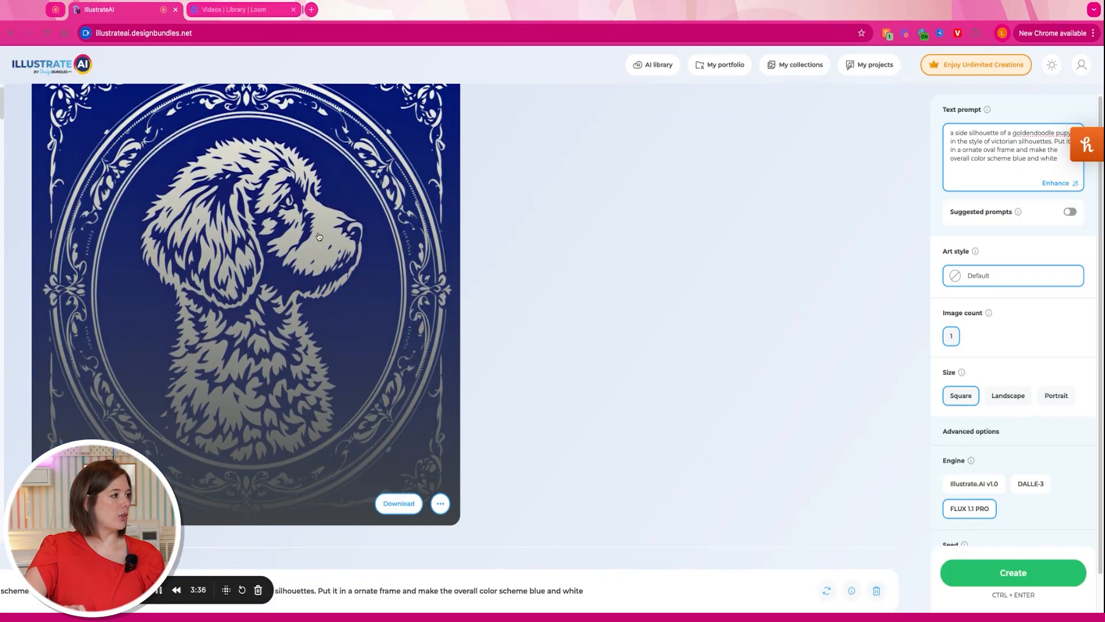
{"action": "scroll", "coordinate": [319, 236], "scroll_direction": "down", "scroll_amount": 1}
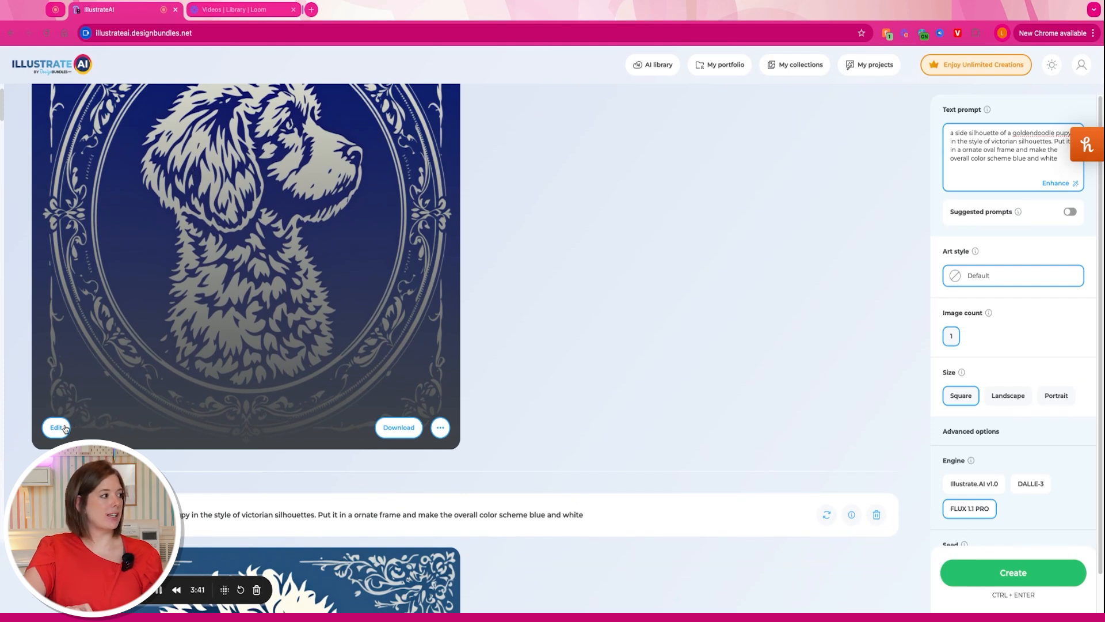
{"action": "left_click", "coordinate": [58, 427]}
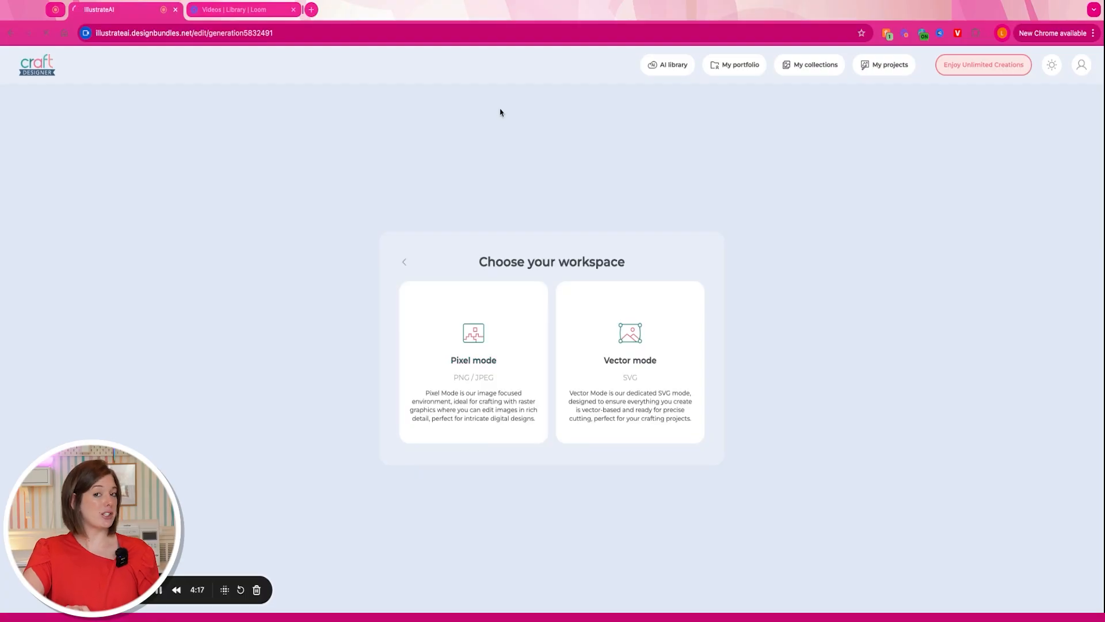
- Choose Pixel mode (PNG/JPEG) to load the goldendoodle image on the pixel canvas
{"action": "left_click", "coordinate": [481, 403]}
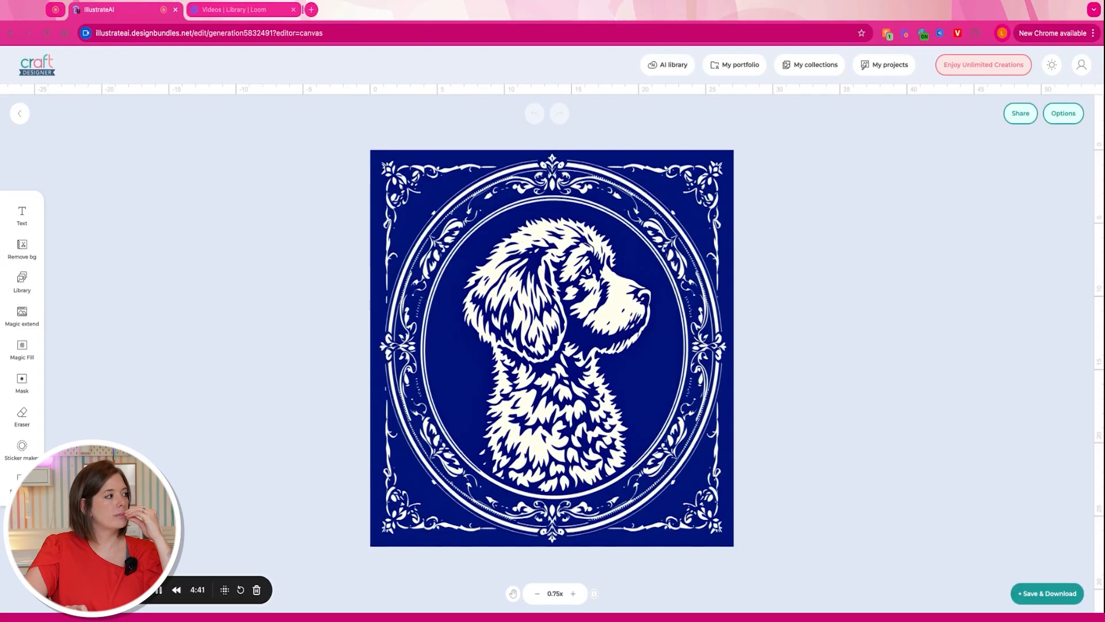
- Try removing the portrait's blue background, then undo it to keep the background
{"action": "left_click", "coordinate": [22, 247]}
{"action": "left_click", "coordinate": [96, 305]}
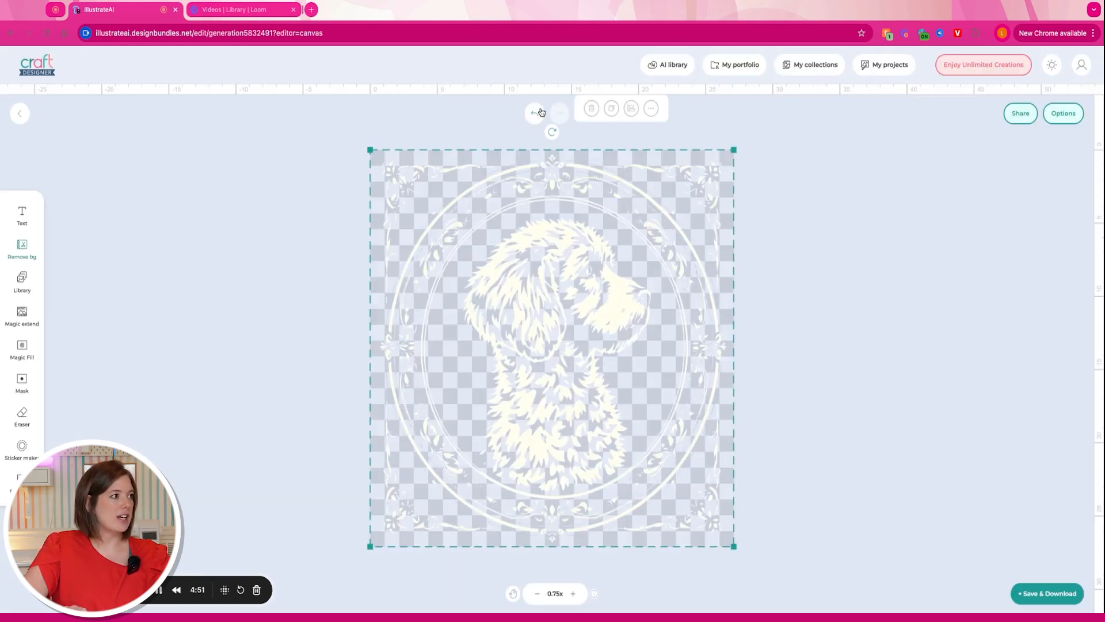
{"action": "left_click", "coordinate": [539, 113]}
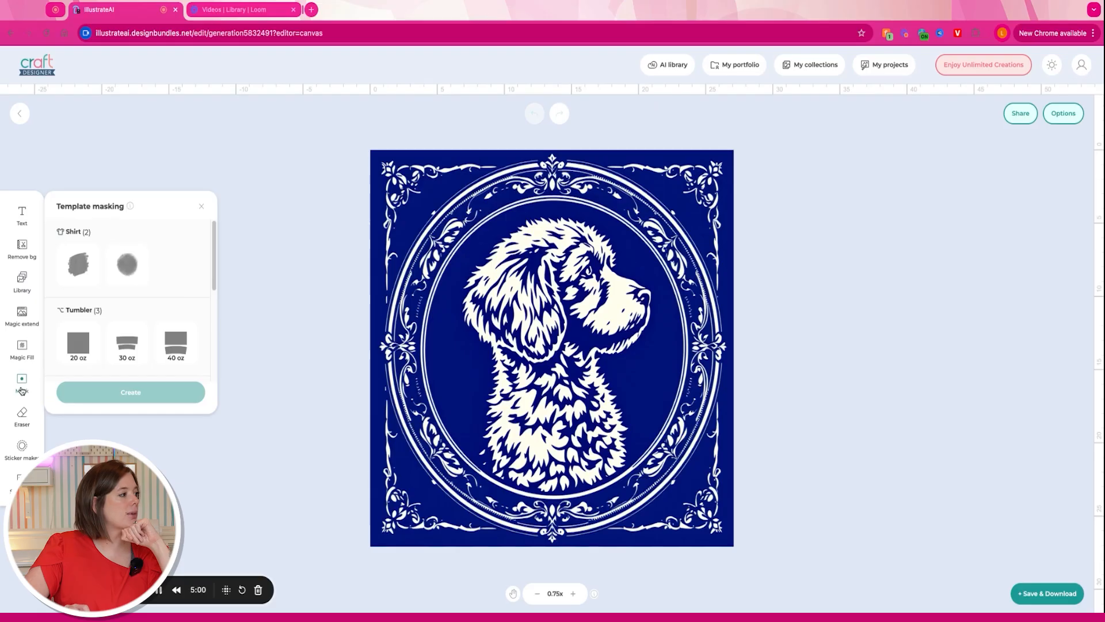
- Apply the second Shirt template mask, sized and positioned to cover the ornate oval frame
{"action": "left_click", "coordinate": [131, 269]}
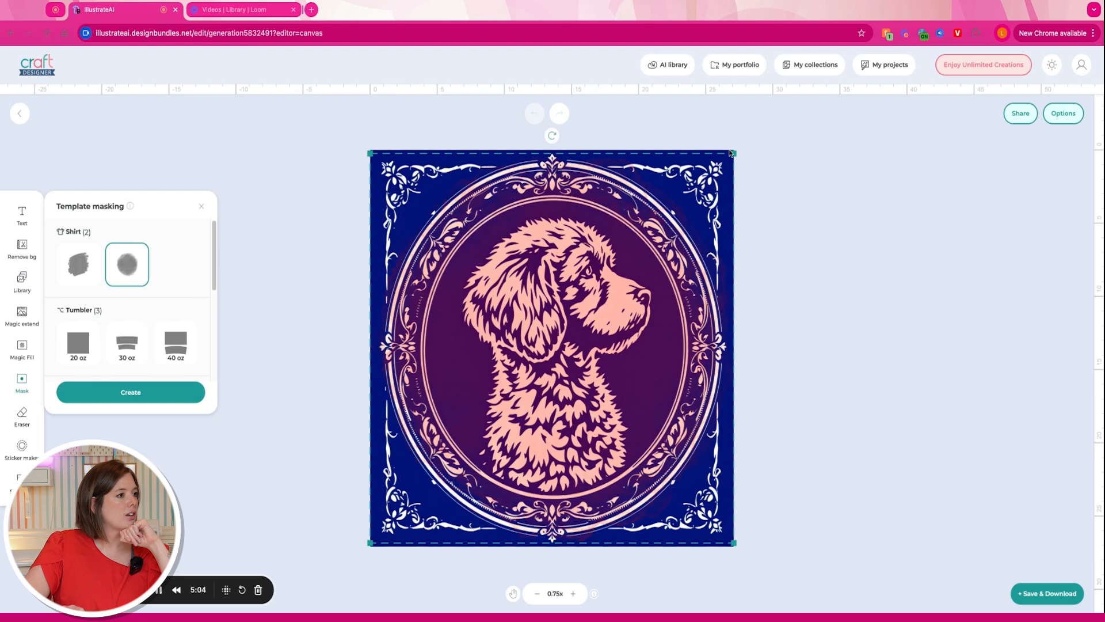
{"action": "mouse_move", "coordinate": [734, 153]}
{"action": "left_mouse_down"}
{"action": "mouse_move", "coordinate": [750, 135]}
{"action": "mouse_move", "coordinate": [738, 138]}
{"action": "left_mouse_up"}
{"action": "left_click_drag", "start_coordinate": [738, 546], "coordinate": [744, 558]}
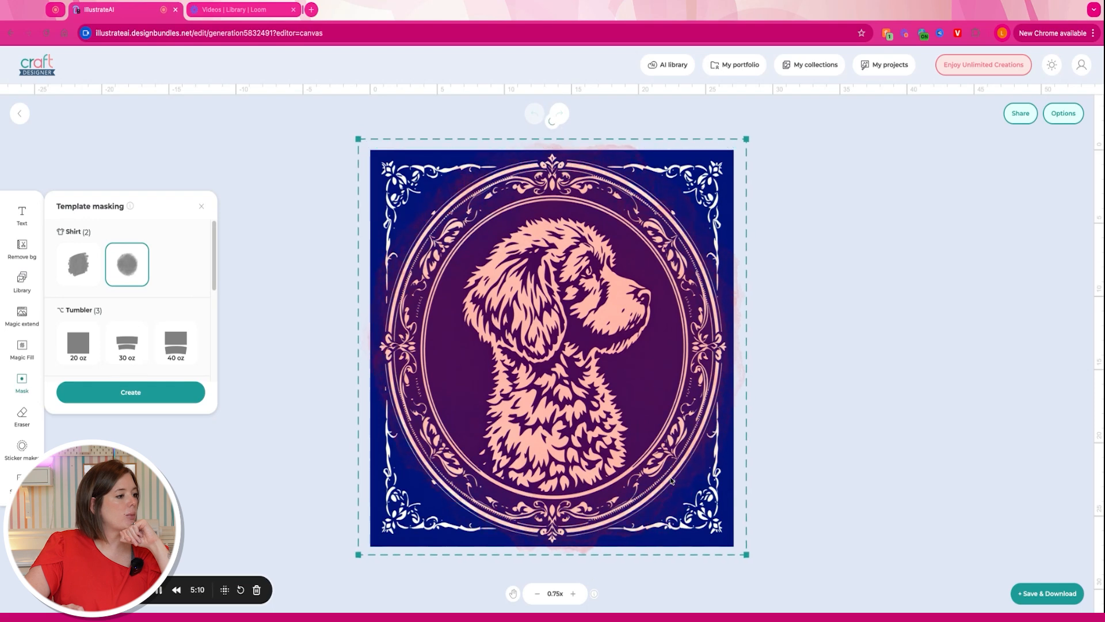
{"action": "left_click_drag", "start_coordinate": [670, 474], "coordinate": [670, 477]}
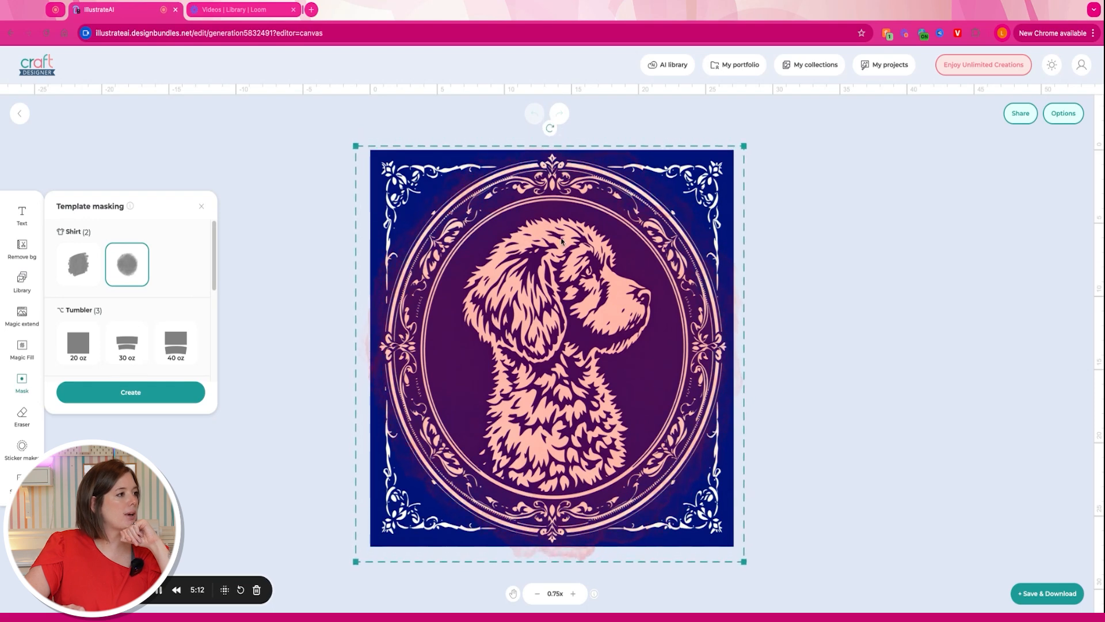
{"action": "left_click_drag", "start_coordinate": [354, 149], "coordinate": [347, 138]}
{"action": "left_click_drag", "start_coordinate": [604, 311], "coordinate": [605, 317]}
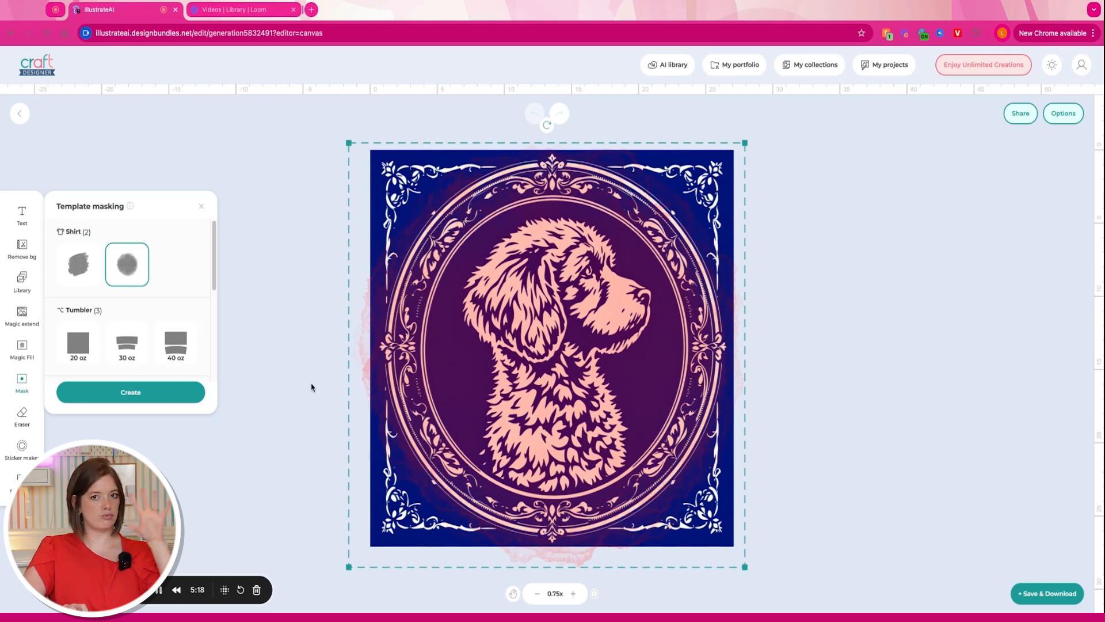
{"action": "left_click", "coordinate": [181, 397]}
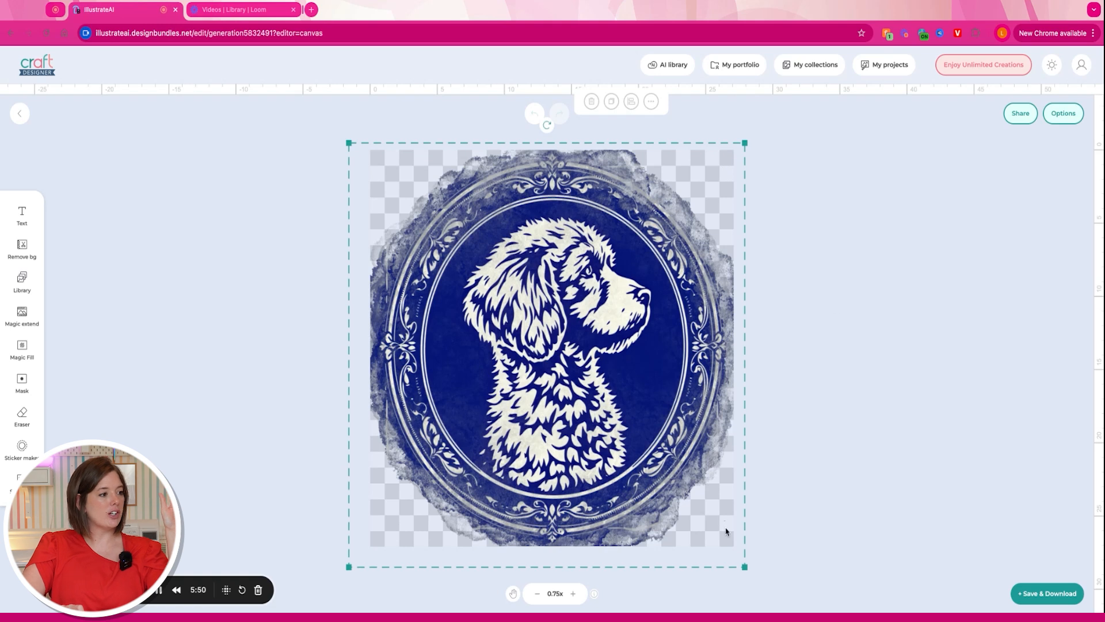
- Shrink the masked portrait slightly and shift it down-right
{"action": "left_click", "coordinate": [745, 569]}
{"action": "left_click", "coordinate": [743, 565]}
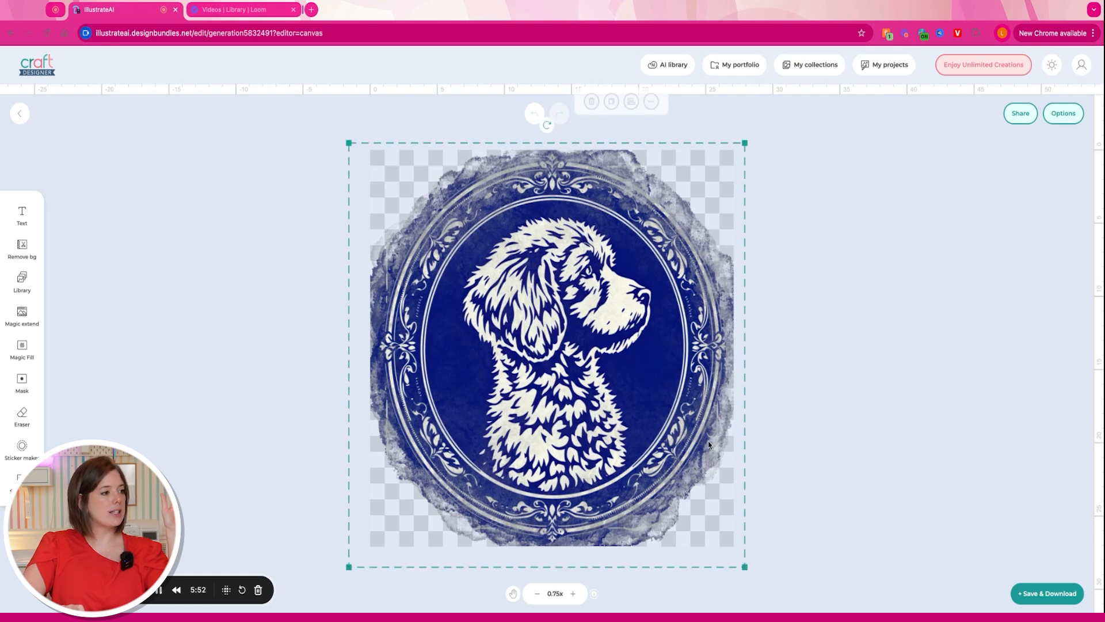
{"action": "left_click_drag", "start_coordinate": [746, 571], "coordinate": [708, 526]}
{"action": "left_click_drag", "start_coordinate": [642, 272], "coordinate": [659, 294]}
{"action": "left_click", "coordinate": [744, 171]}
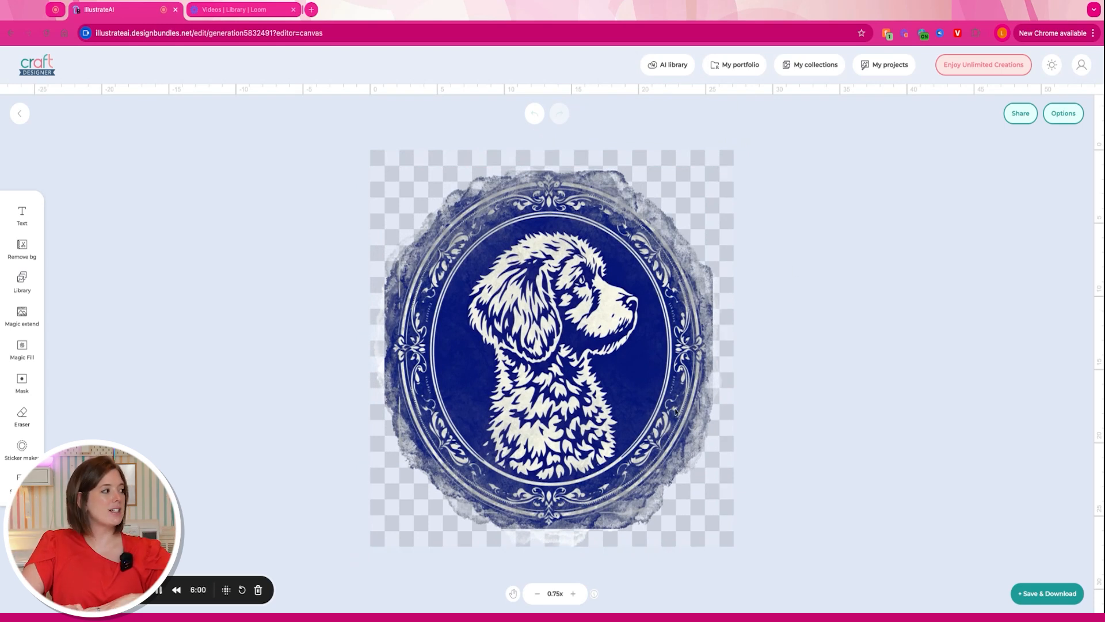
- Add a white sticker outline around the portrait with Sticker maker
{"action": "left_click", "coordinate": [21, 446]}
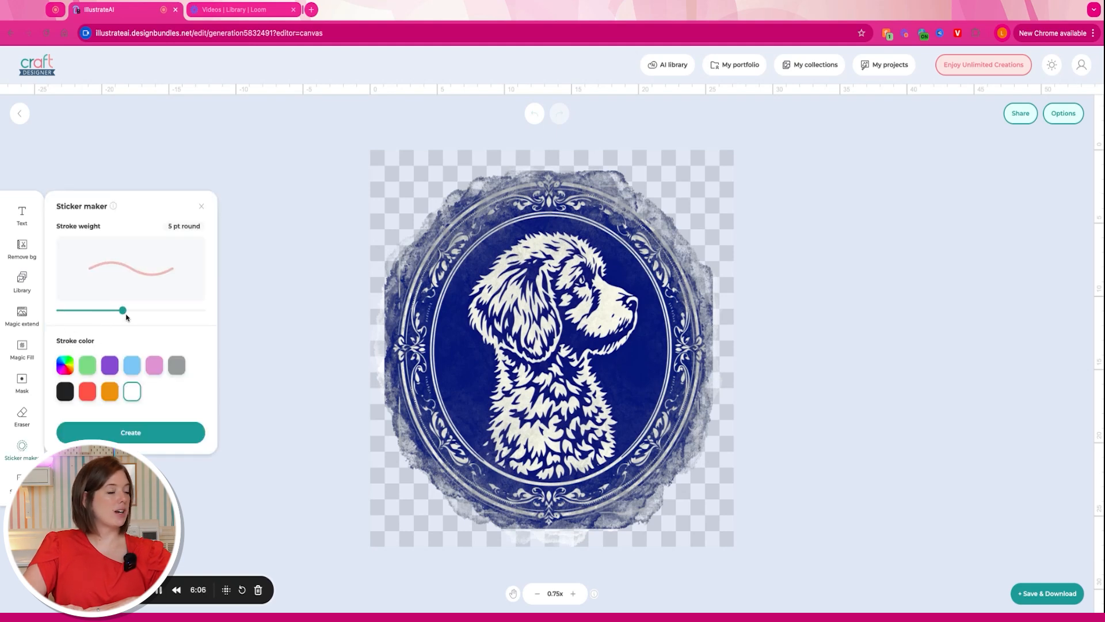
{"action": "left_click", "coordinate": [143, 433]}
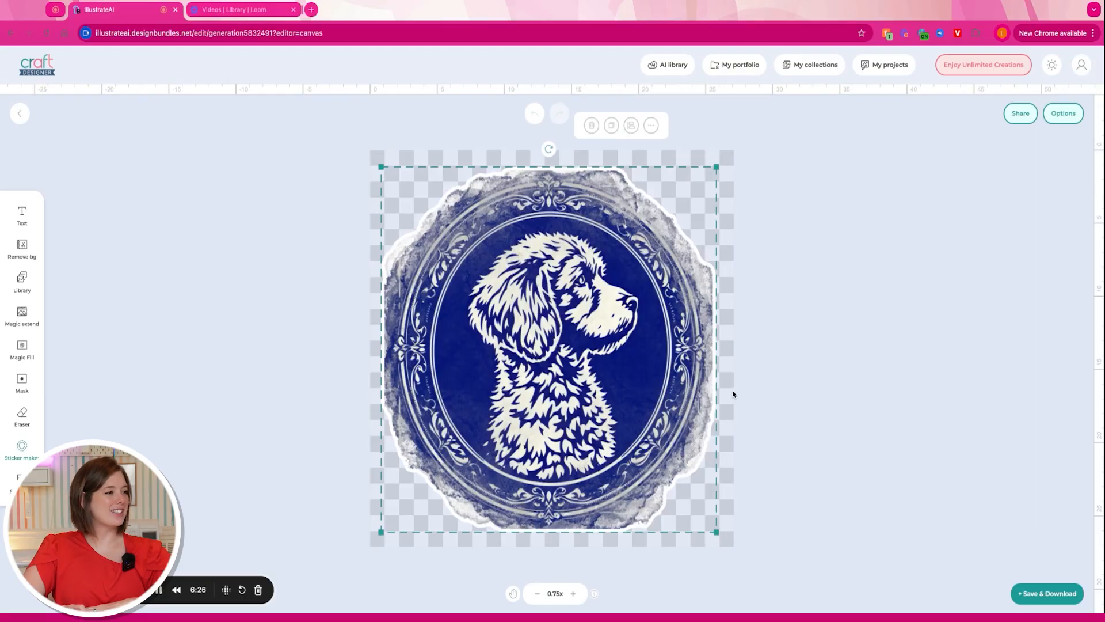
{"action": "left_click", "coordinate": [767, 375]}
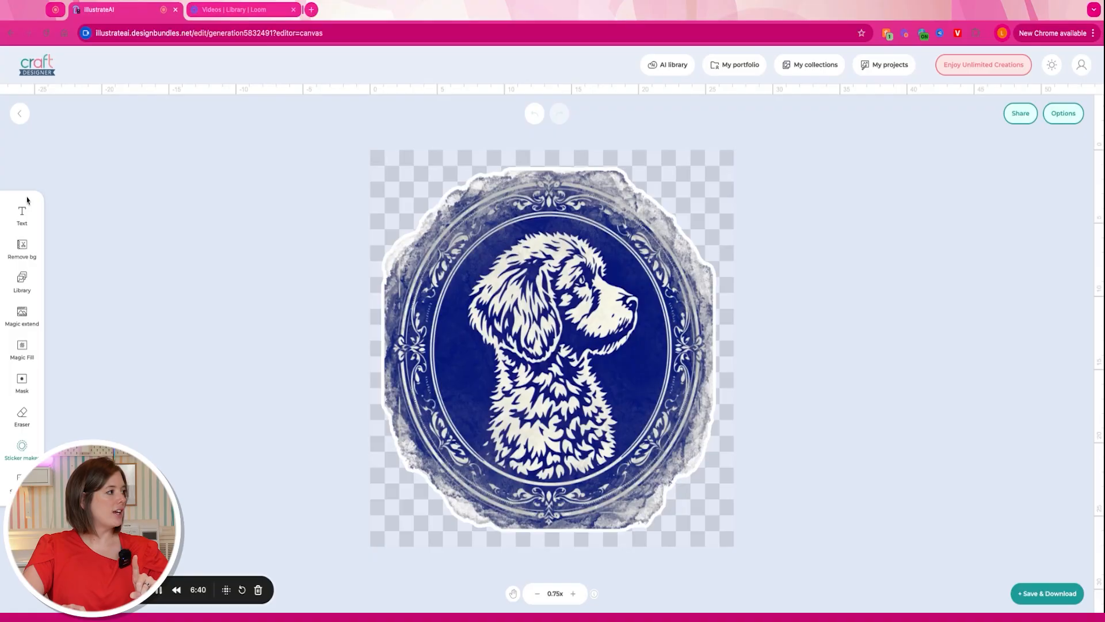
- Add a script-font text element and replace its placeholder with the dog's name
{"action": "left_click", "coordinate": [23, 213]}
{"action": "scroll", "coordinate": [143, 367], "scroll_direction": "down", "scroll_amount": 3}
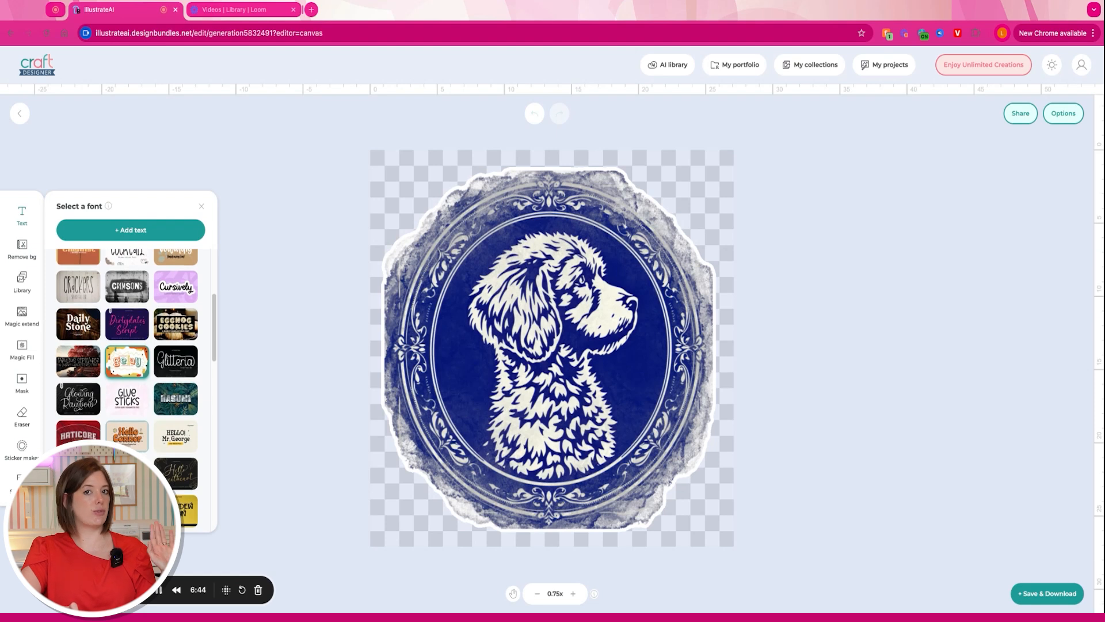
{"action": "scroll", "coordinate": [127, 362], "scroll_direction": "down", "scroll_amount": 4}
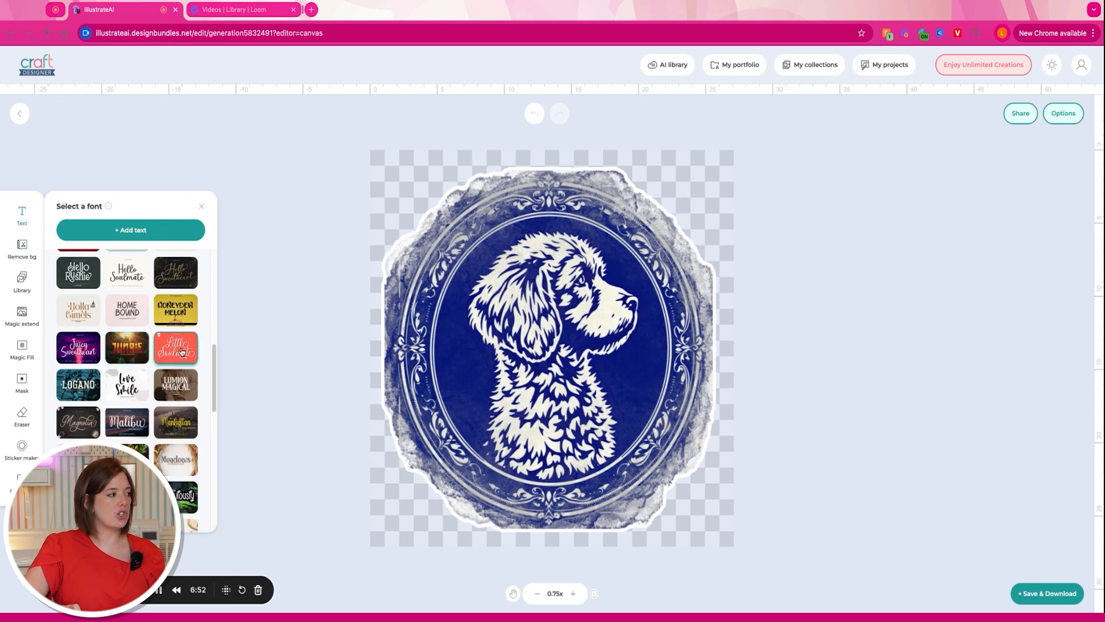
{"action": "scroll", "coordinate": [179, 361], "scroll_direction": "up", "scroll_amount": 1}
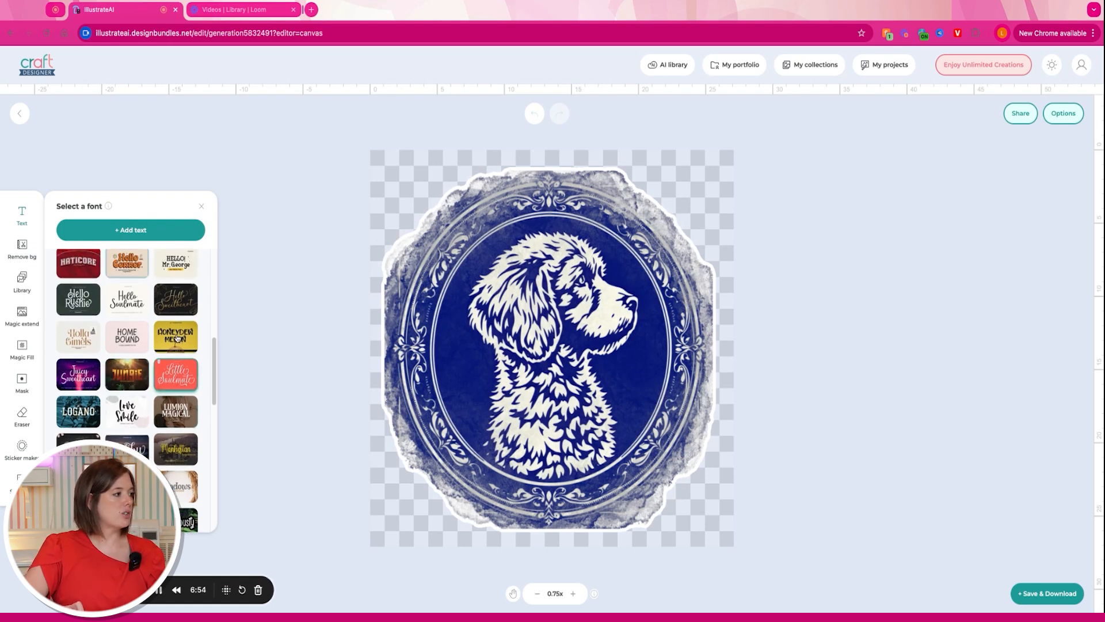
{"action": "left_click", "coordinate": [177, 236]}
{"action": "double_click", "coordinate": [550, 349]}
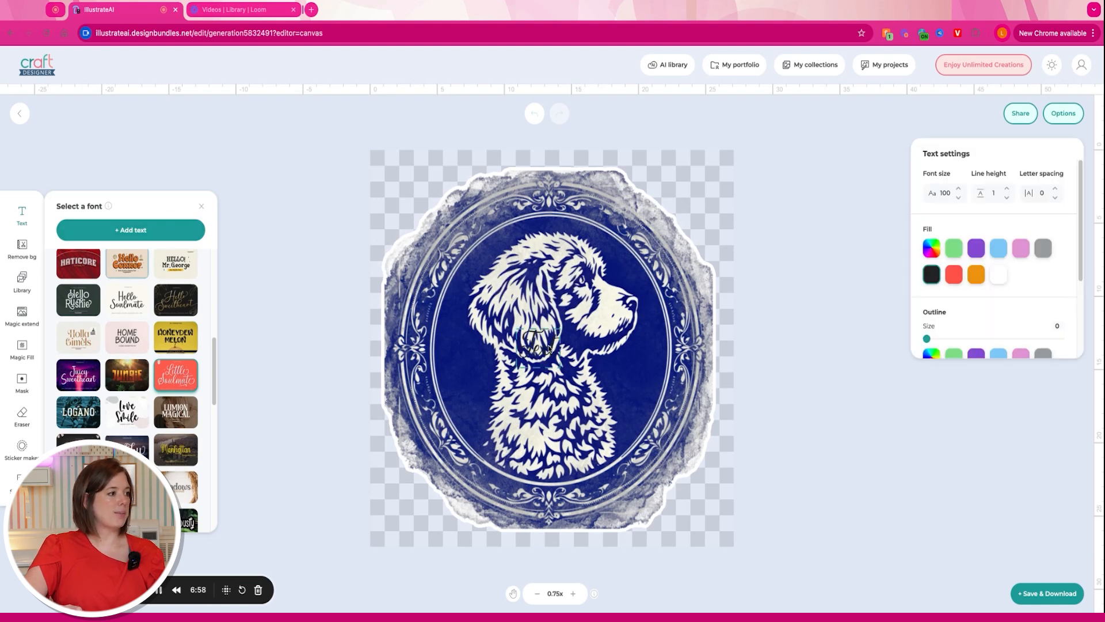
{"action": "type", "text": "Buddy"}
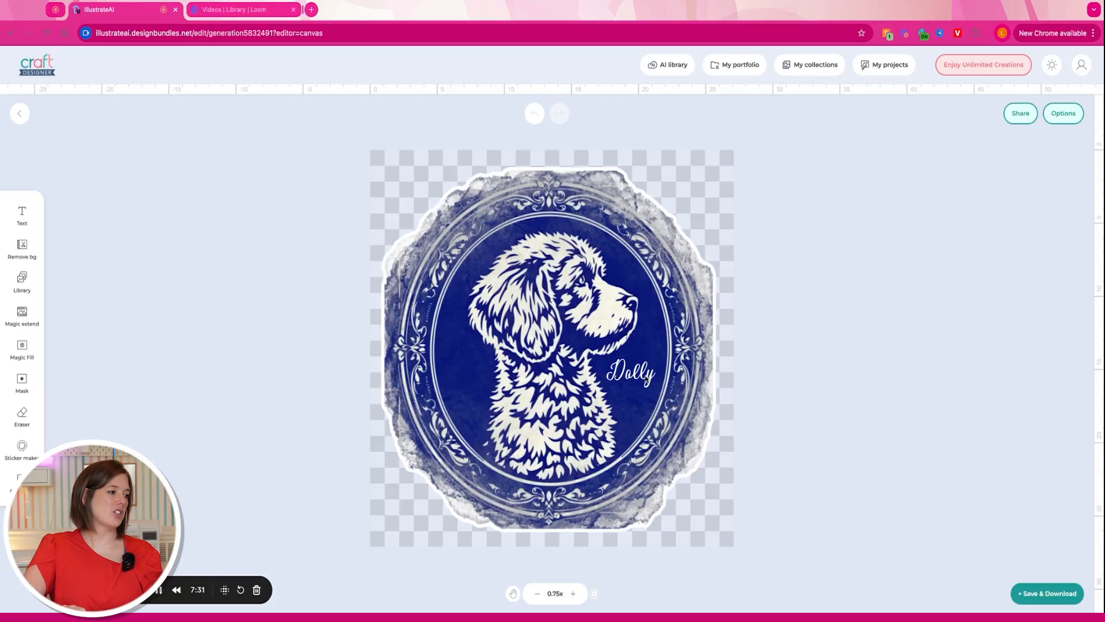
- Shrink the Dolly text and curve it into an arc with Bend 19
{"action": "left_click", "coordinate": [645, 379]}
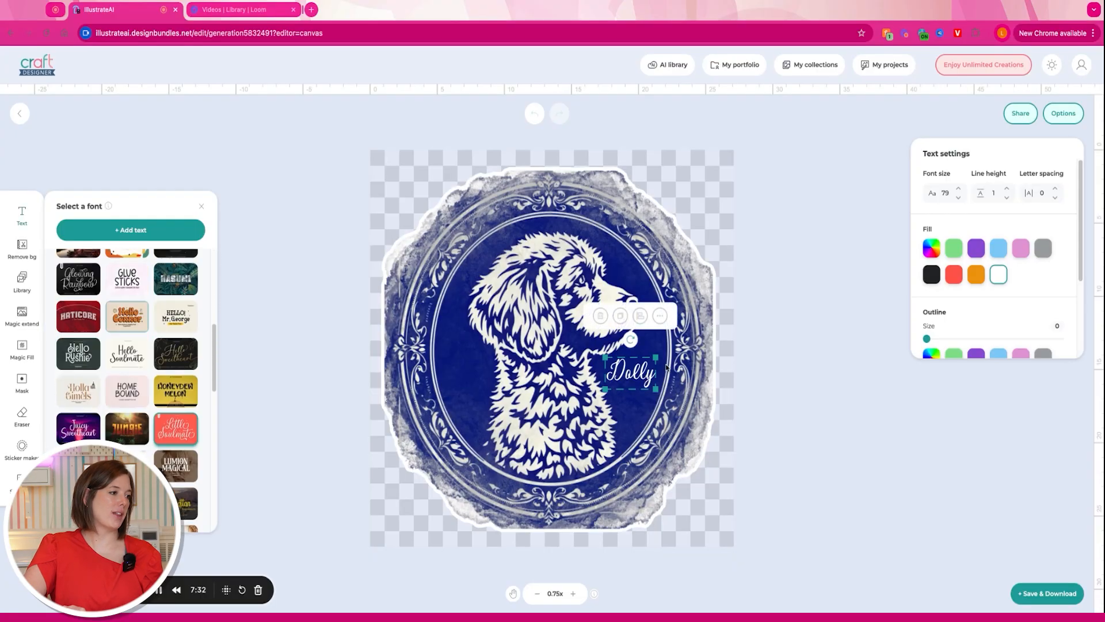
{"action": "mouse_move", "coordinate": [657, 359]}
{"action": "left_mouse_down"}
{"action": "mouse_move", "coordinate": [643, 365]}
{"action": "mouse_move", "coordinate": [658, 359]}
{"action": "left_mouse_up"}
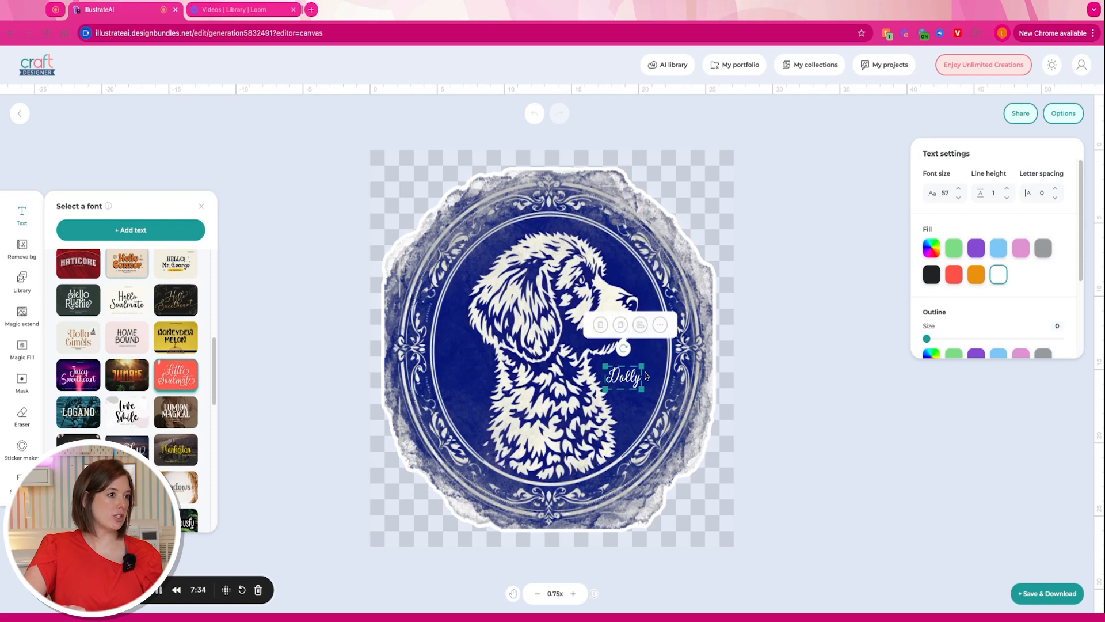
{"action": "scroll", "coordinate": [1042, 258], "scroll_direction": "down", "scroll_amount": 3}
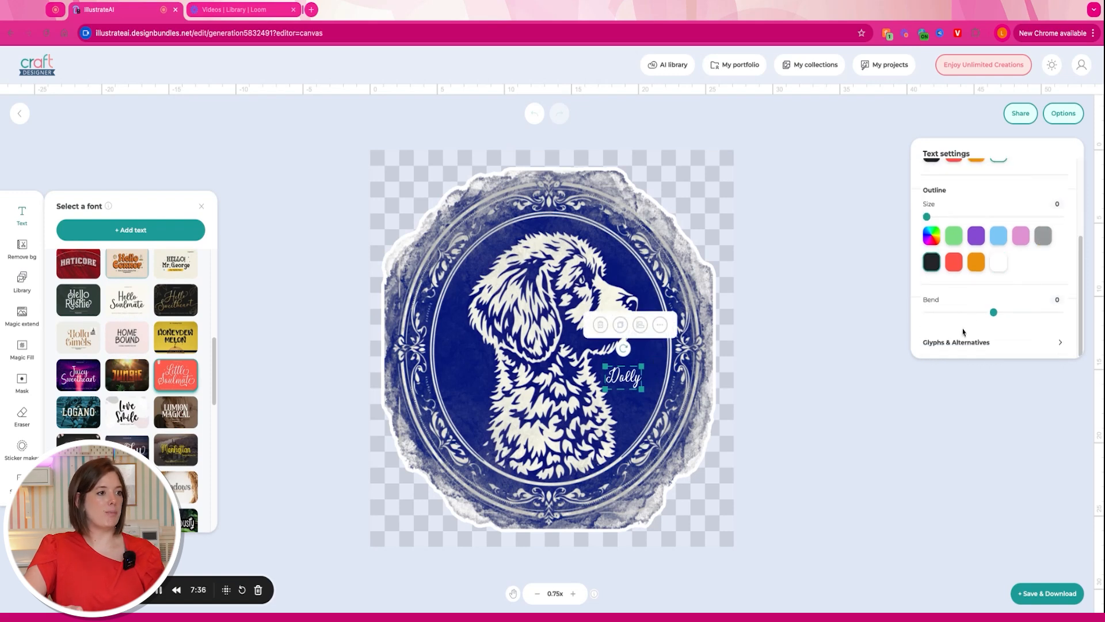
{"action": "left_click_drag", "start_coordinate": [991, 314], "coordinate": [1009, 313]}
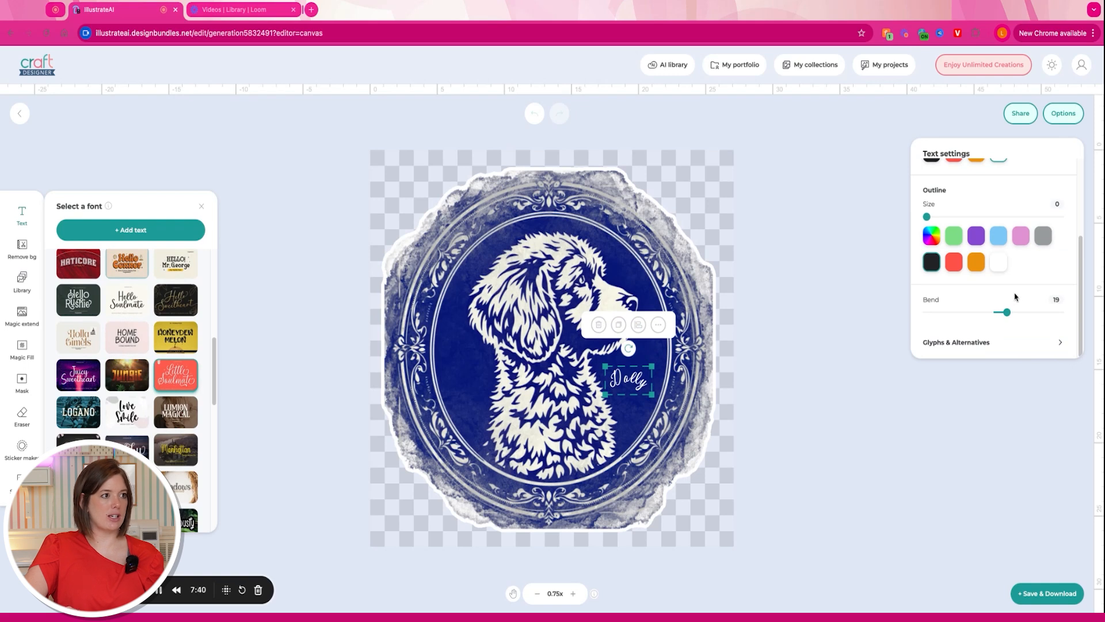
{"action": "scroll", "coordinate": [1016, 295], "scroll_direction": "up", "scroll_amount": 3}
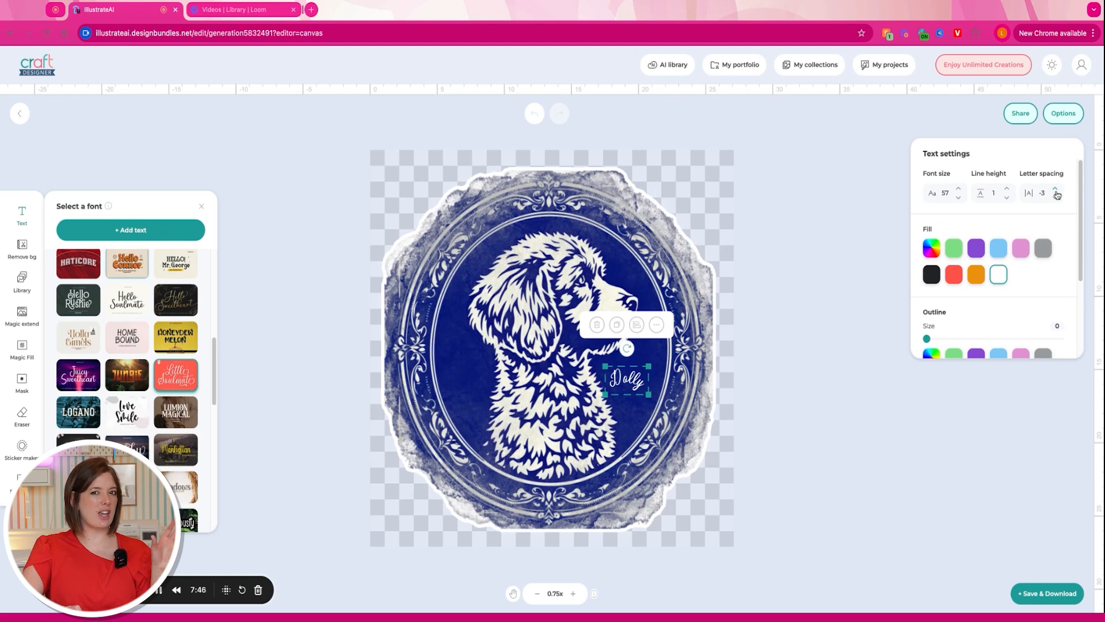
- Rotate Dolly to run upward along the inner oval beside the dog's chest
{"action": "mouse_move", "coordinate": [634, 351]}
{"action": "left_mouse_down"}
{"action": "mouse_move", "coordinate": [643, 355]}
{"action": "mouse_move", "coordinate": [619, 383]}
{"action": "mouse_move", "coordinate": [637, 359]}
{"action": "left_mouse_up"}
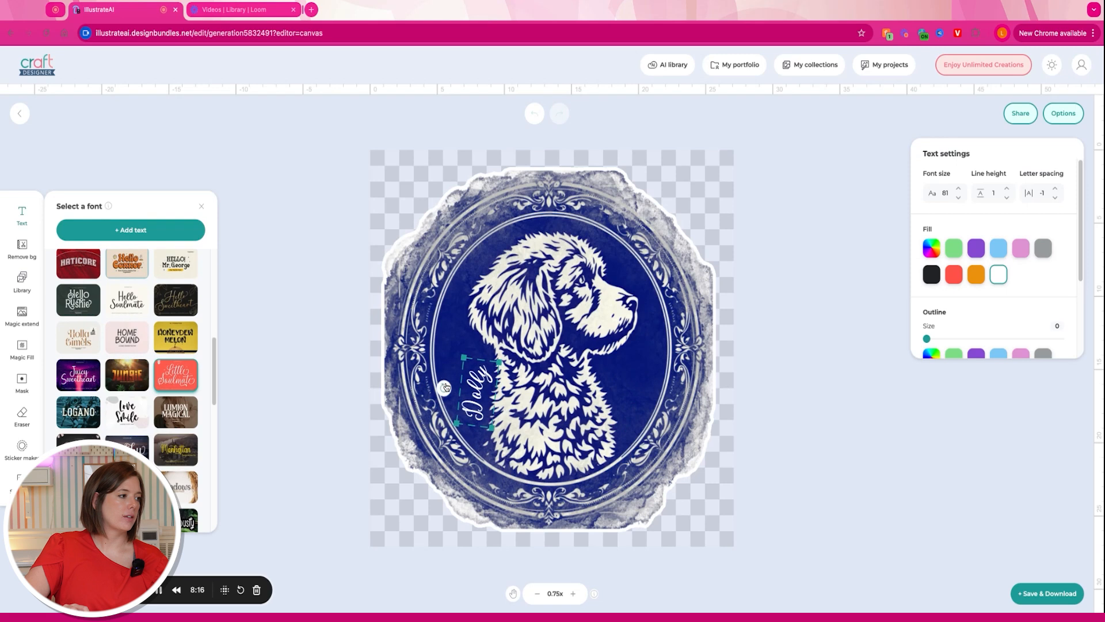
{"action": "left_click", "coordinate": [474, 393]}
{"action": "left_click_drag", "start_coordinate": [479, 394], "coordinate": [480, 397]}
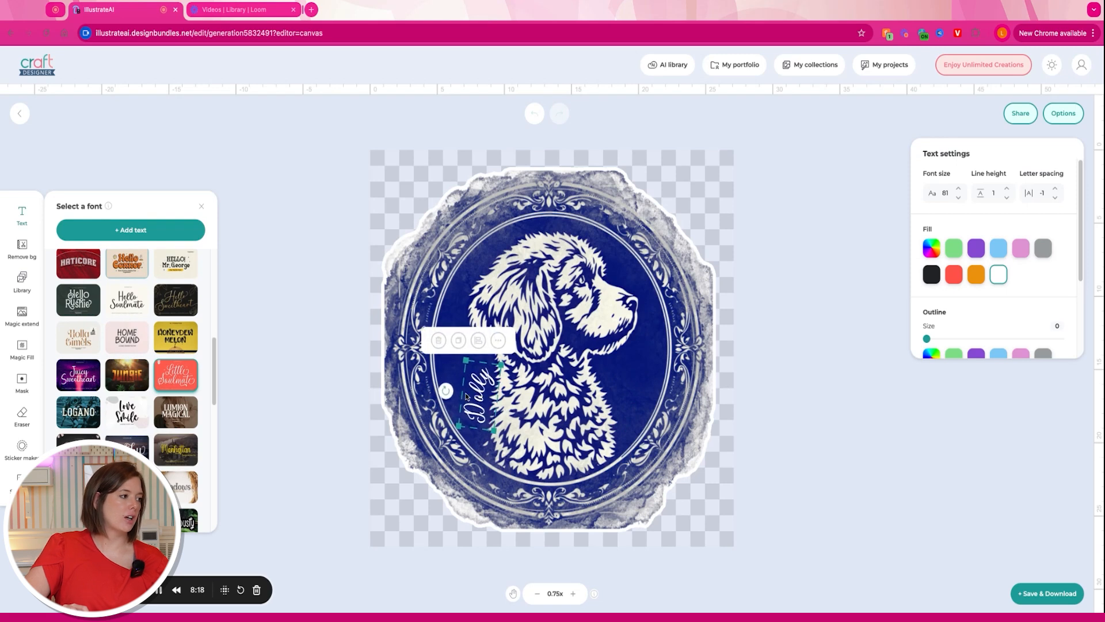
{"action": "left_click", "coordinate": [854, 483]}
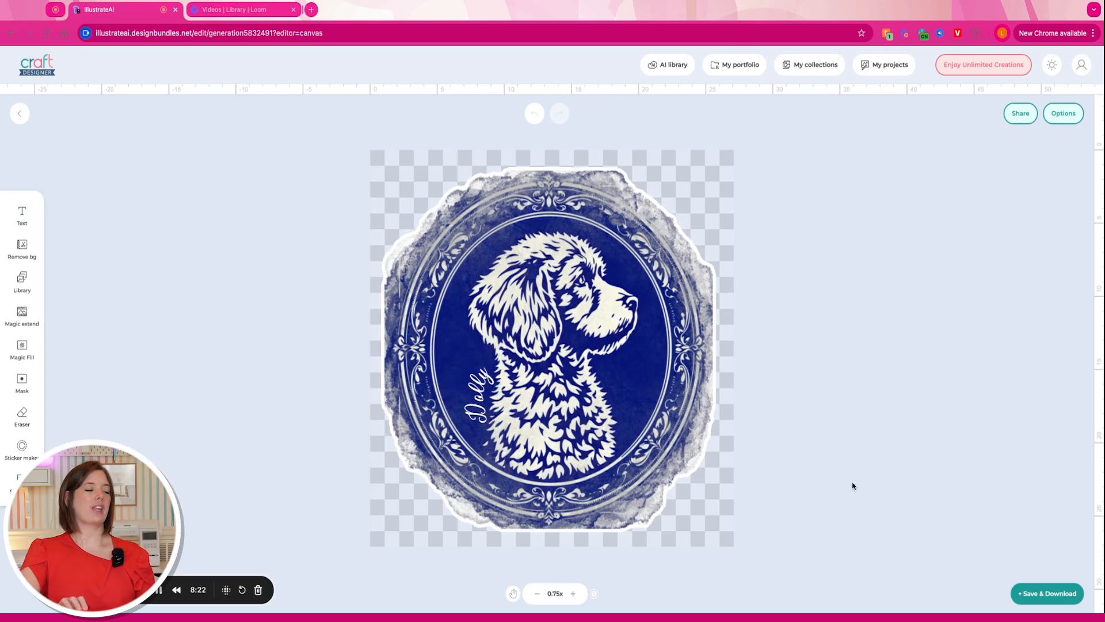
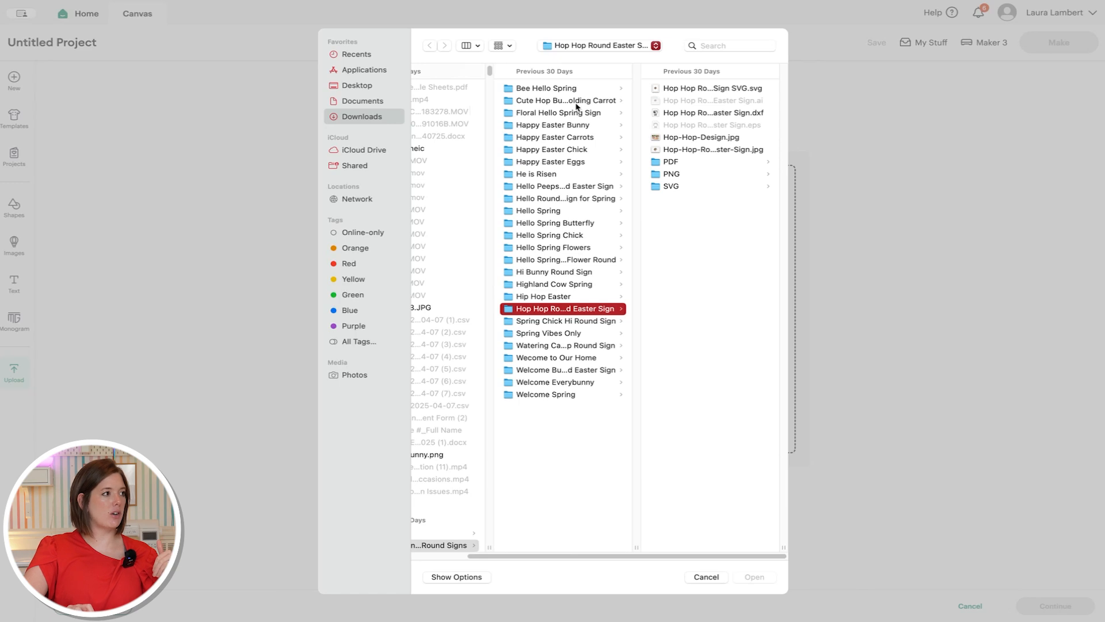
- Upload Dollysticker.png as a full-colour Flat Graphic for Print Then Cut
{"action": "left_click_drag", "start_coordinate": [541, 558], "coordinate": [486, 558]}
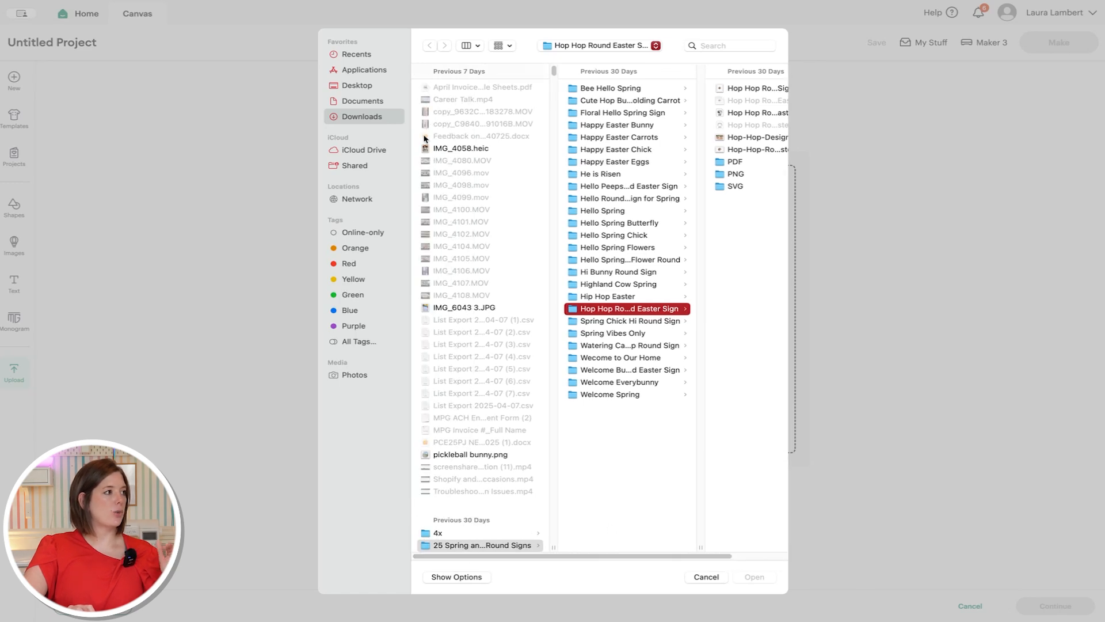
{"action": "scroll", "coordinate": [427, 179], "scroll_direction": "up", "scroll_amount": 3}
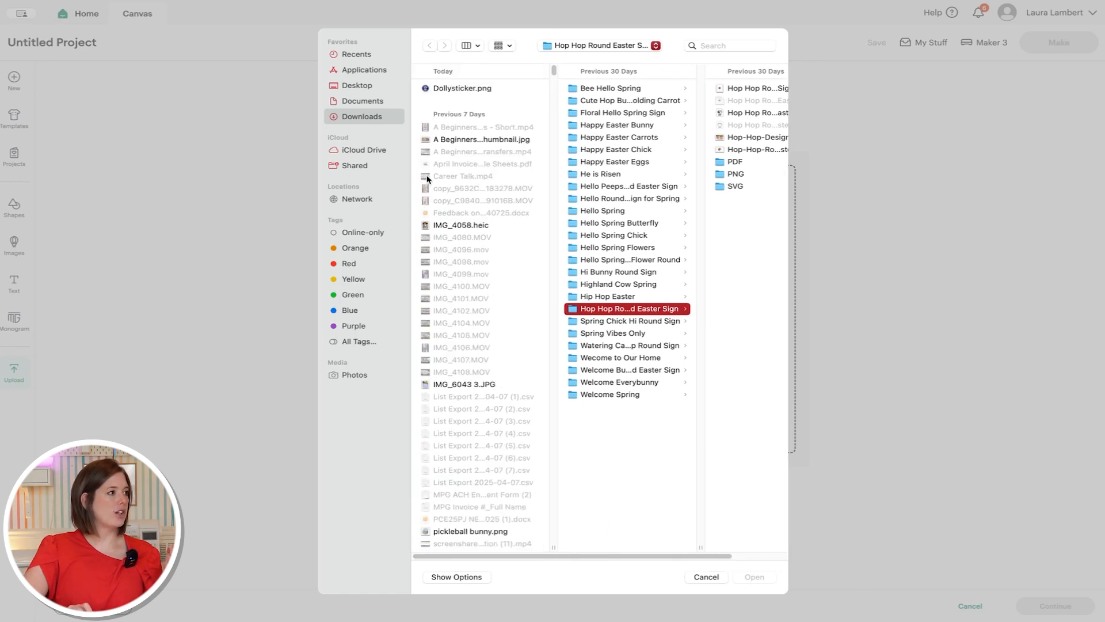
{"action": "left_click", "coordinate": [474, 89]}
{"action": "left_click", "coordinate": [755, 578]}
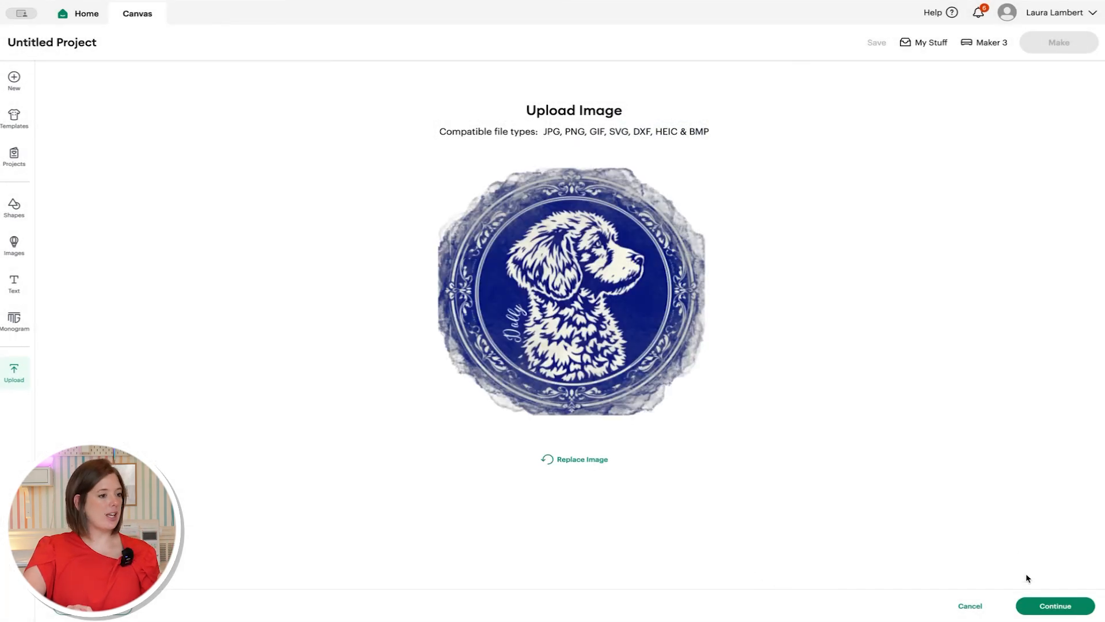
{"action": "left_click", "coordinate": [1045, 608]}
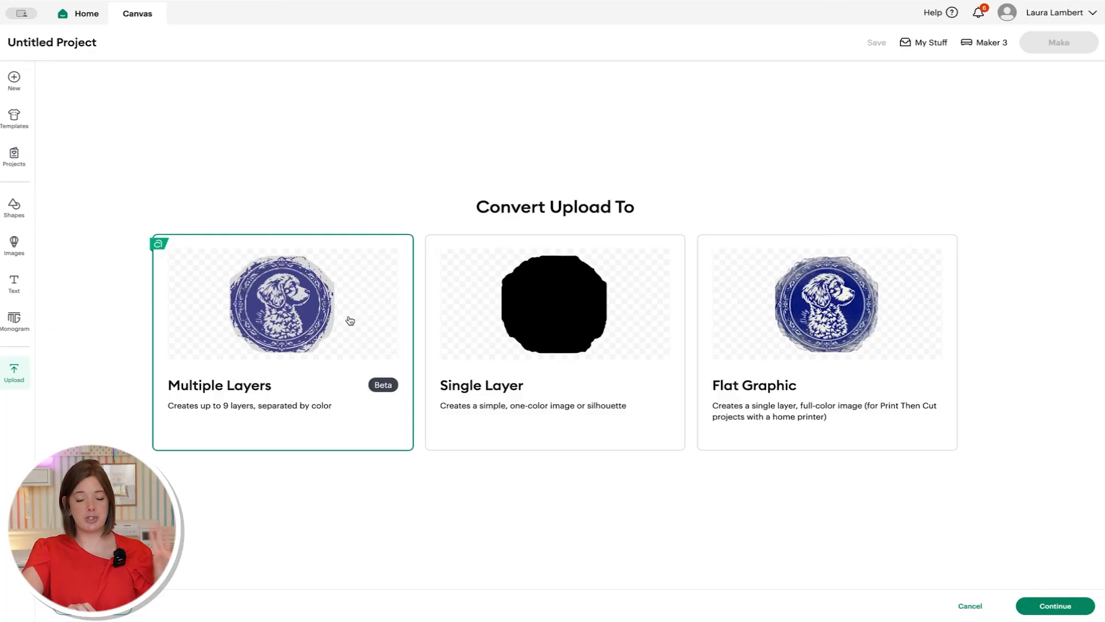
{"action": "left_click", "coordinate": [753, 333]}
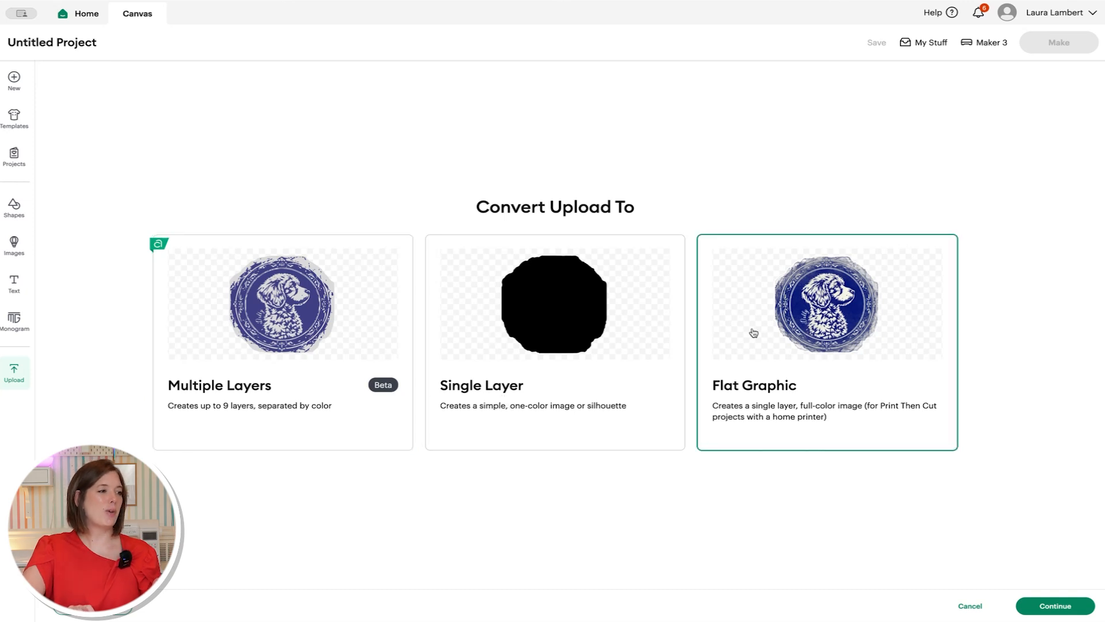
{"action": "left_click", "coordinate": [1063, 609]}
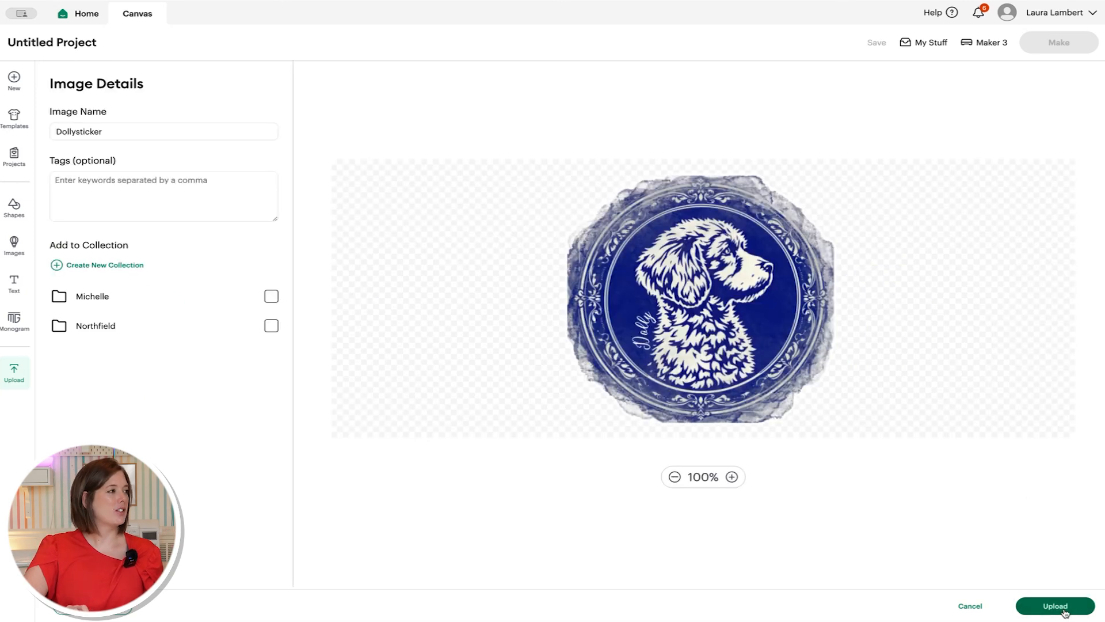
{"action": "left_click", "coordinate": [1063, 608]}
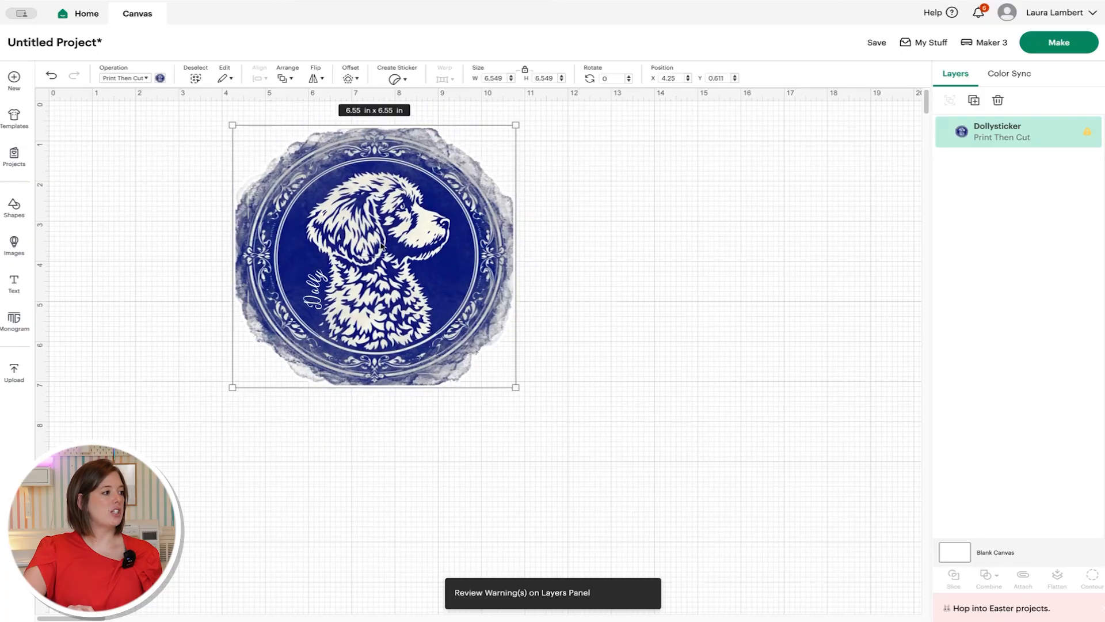
- Place the Dollysticker image on the canvas, set its width to 1.75 in, and move it top-left
{"action": "left_click_drag", "start_coordinate": [465, 232], "coordinate": [340, 241]}
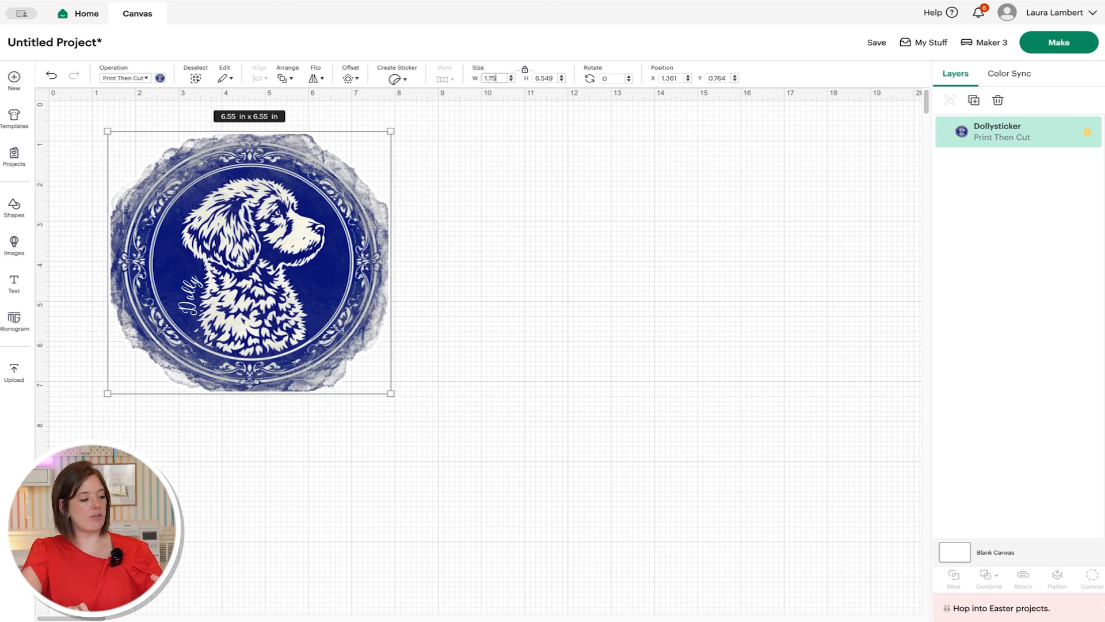
{"action": "key", "text": "Return"}
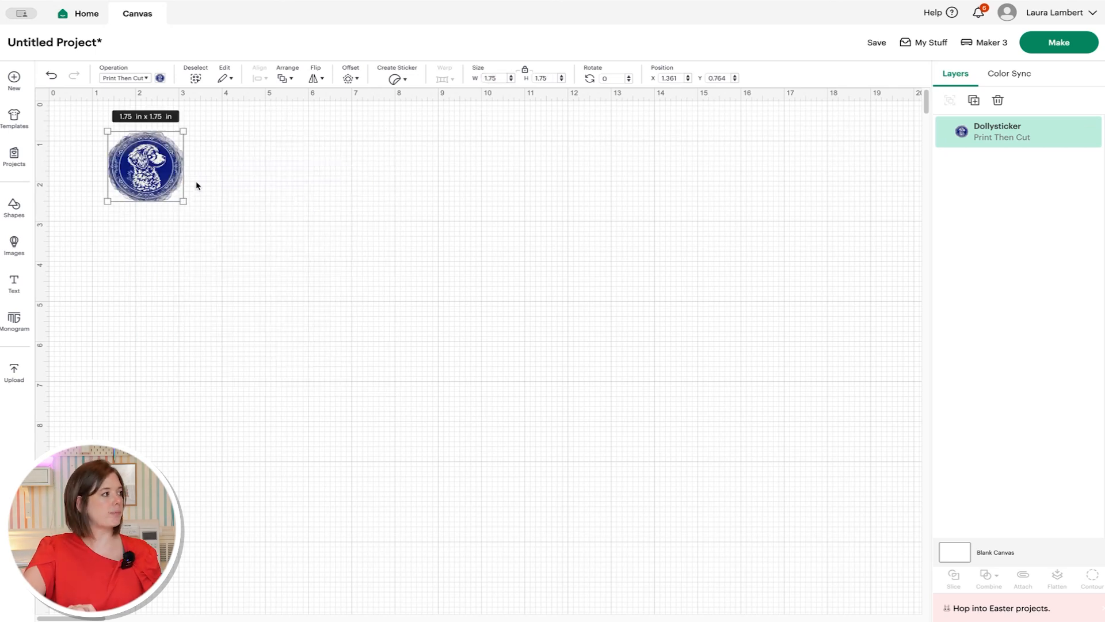
{"action": "mouse_move", "coordinate": [161, 184]}
{"action": "left_mouse_down"}
{"action": "mouse_move", "coordinate": [306, 355]}
{"action": "mouse_move", "coordinate": [202, 193]}
{"action": "mouse_move", "coordinate": [125, 172]}
{"action": "mouse_move", "coordinate": [145, 181]}
{"action": "left_mouse_up"}
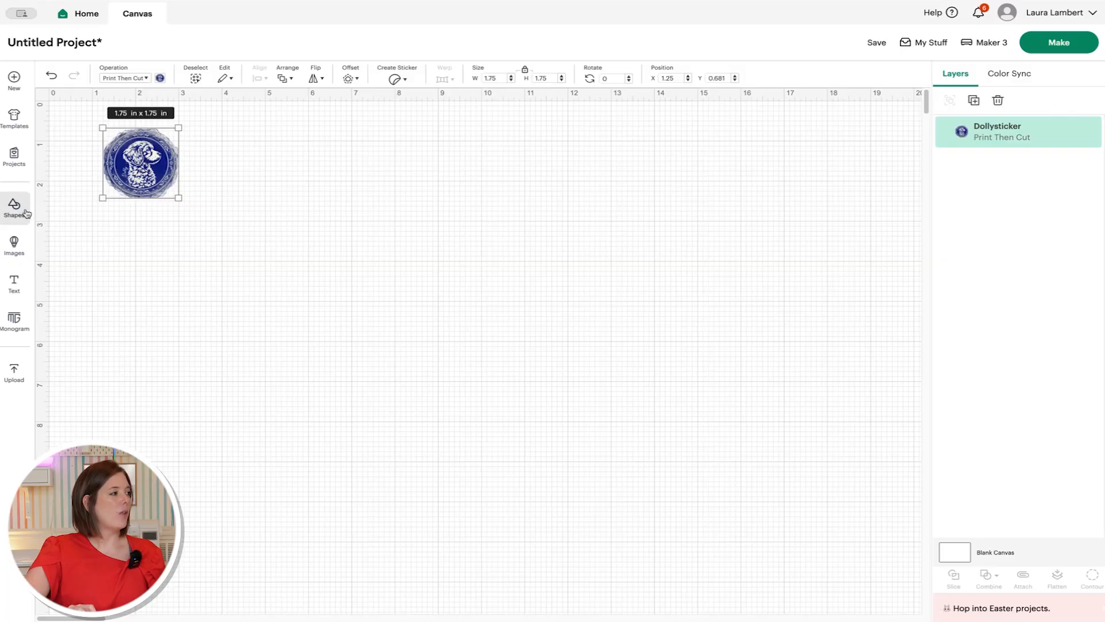
- Add a Square shape and stretch it into a large black rectangle on the canvas
{"action": "left_click", "coordinate": [25, 213]}
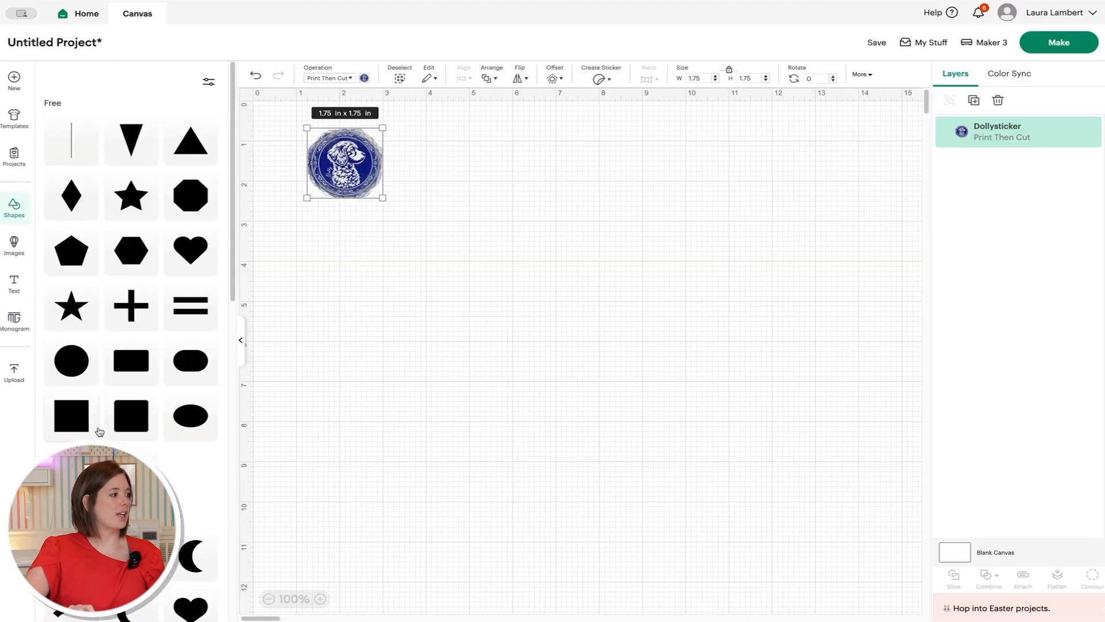
{"action": "left_click", "coordinate": [75, 426]}
{"action": "left_click", "coordinate": [474, 352]}
{"action": "left_click", "coordinate": [350, 173]}
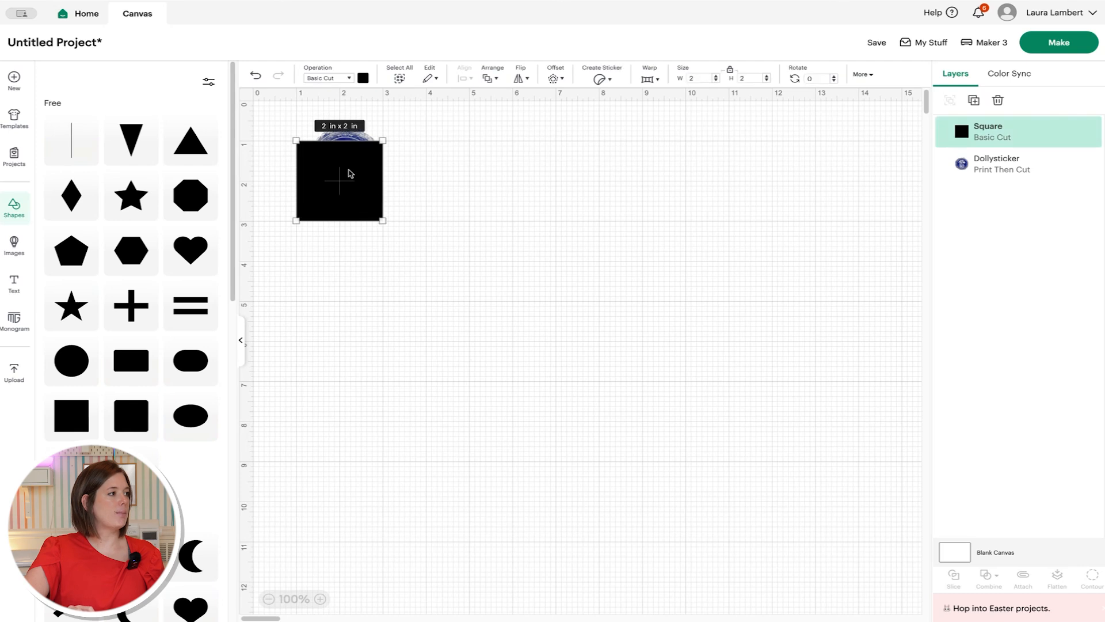
{"action": "left_click", "coordinate": [240, 340]}
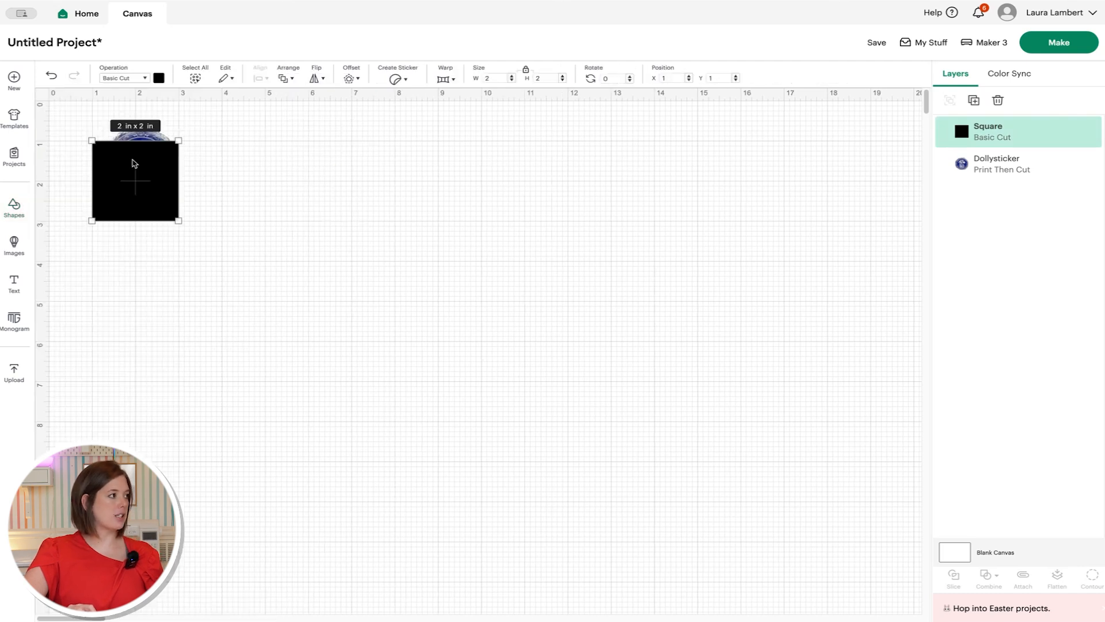
{"action": "left_click_drag", "start_coordinate": [128, 164], "coordinate": [109, 154]}
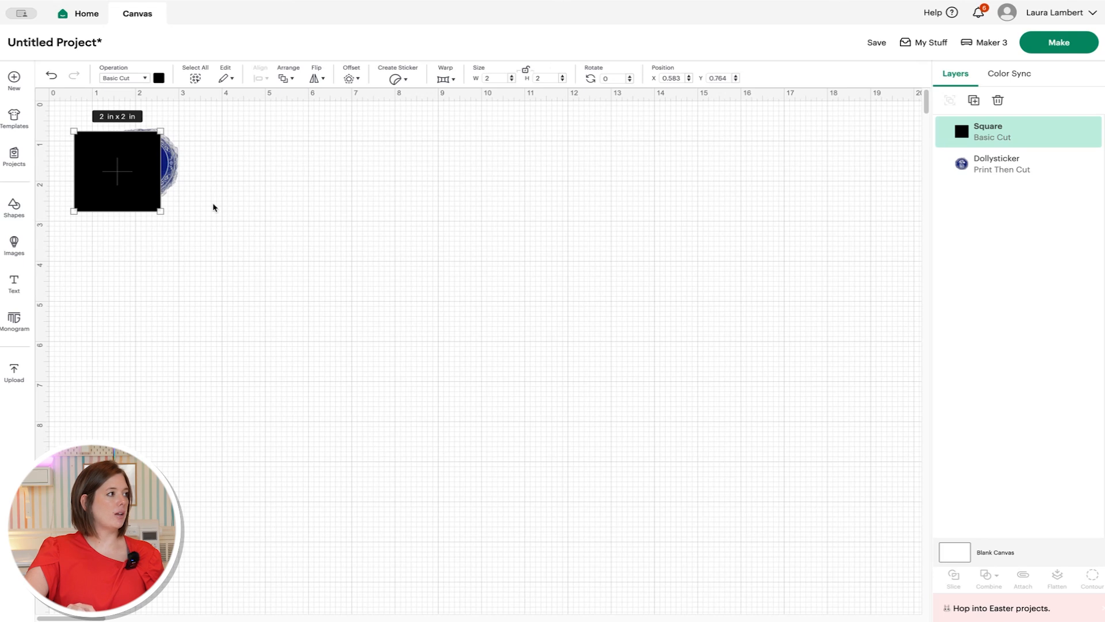
{"action": "left_click_drag", "start_coordinate": [161, 212], "coordinate": [484, 595]}
{"action": "left_click", "coordinate": [575, 511]}
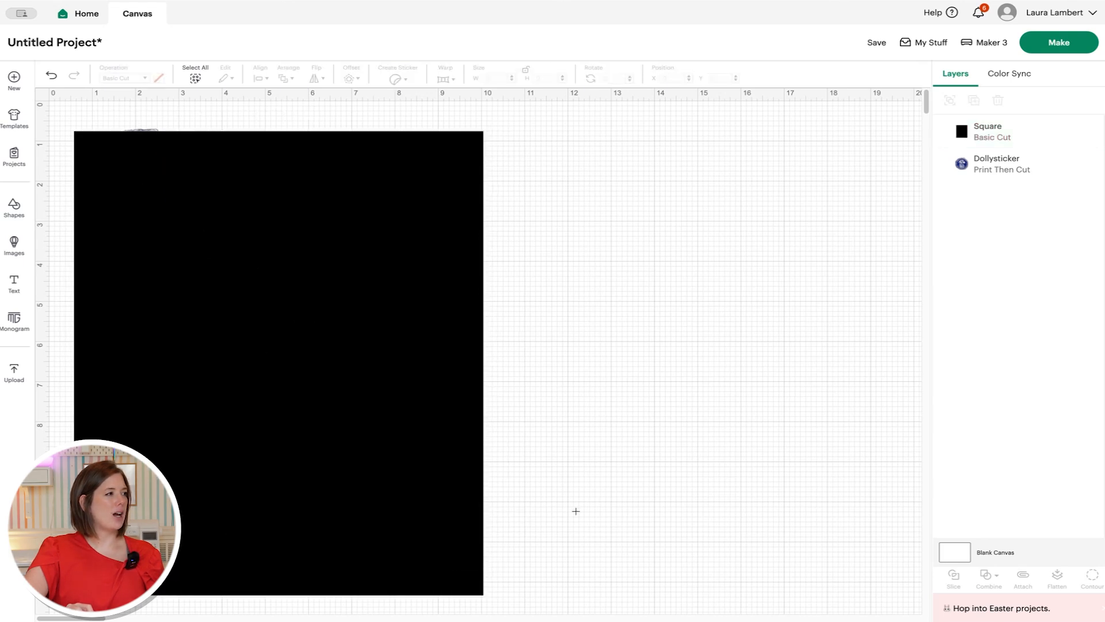
- Set the rectangle width to 6.75 in and bring the Dolly sticker in front of it
{"action": "left_click", "coordinate": [1059, 43]}
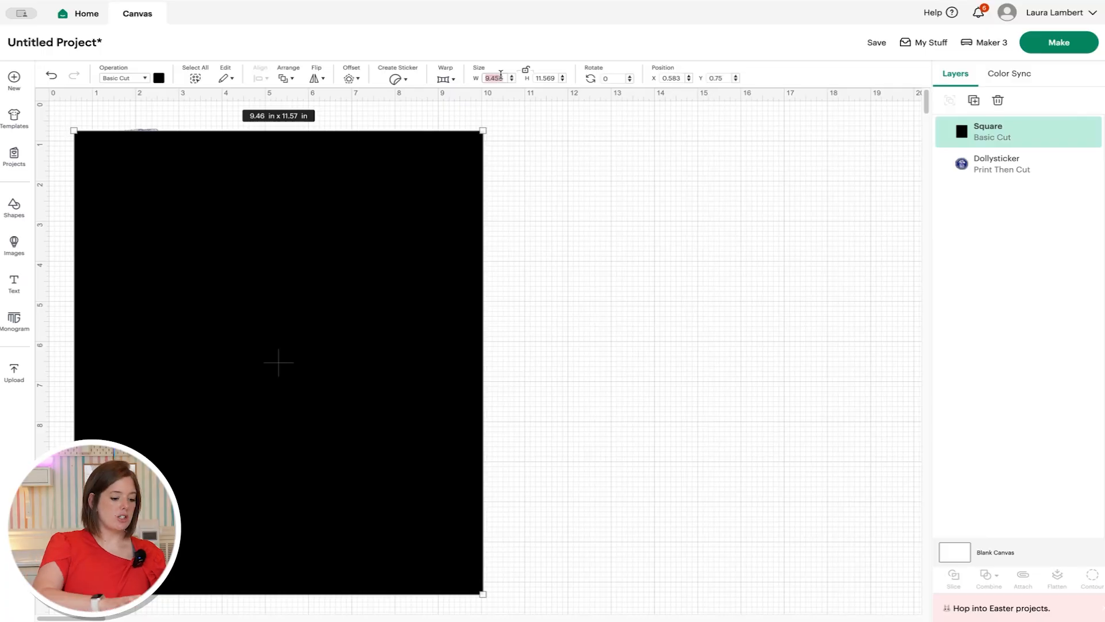
{"action": "key", "text": "Return"}
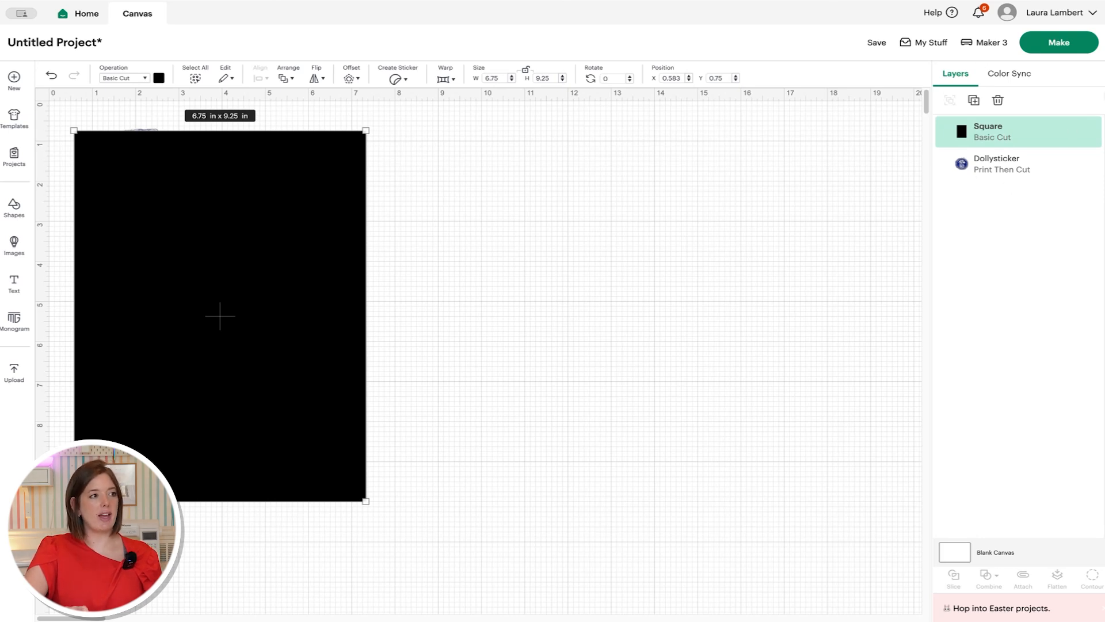
{"action": "left_click_drag", "start_coordinate": [1030, 133], "coordinate": [1016, 167]}
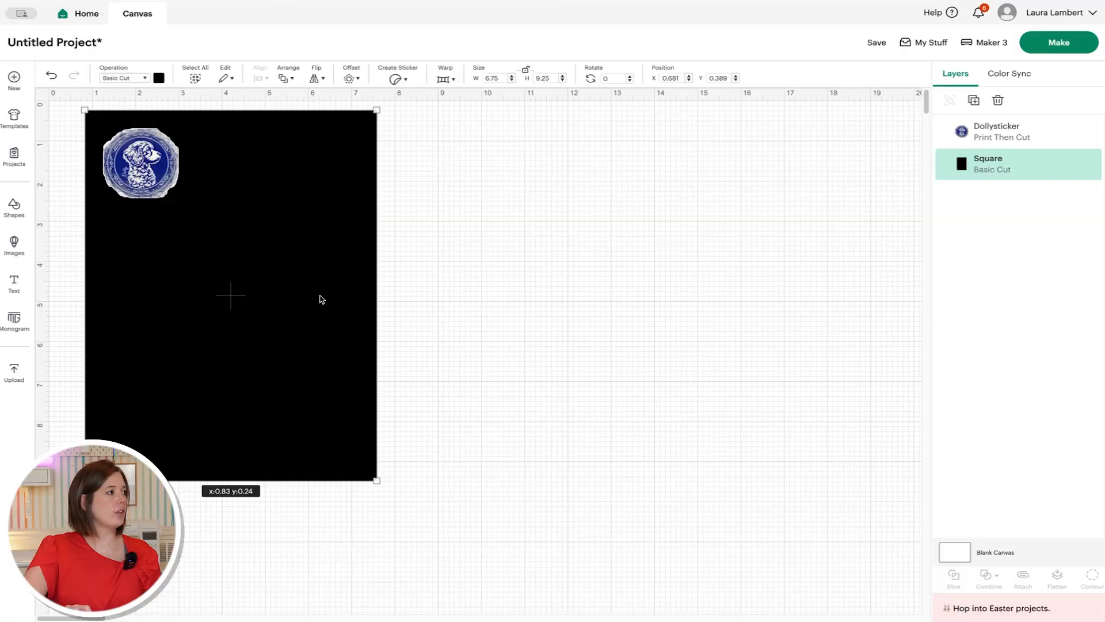
- Copy the Dolly sticker and paste two more copies in a row beside it
{"action": "left_click_drag", "start_coordinate": [318, 298], "coordinate": [327, 305]}
{"action": "left_click", "coordinate": [480, 320]}
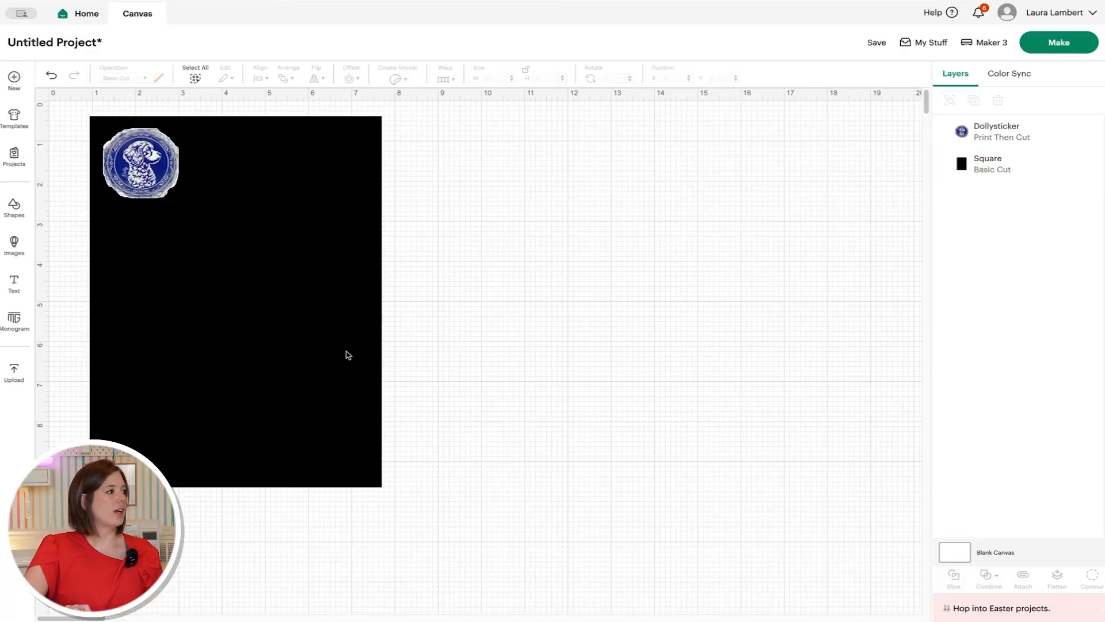
{"action": "left_click", "coordinate": [169, 173]}
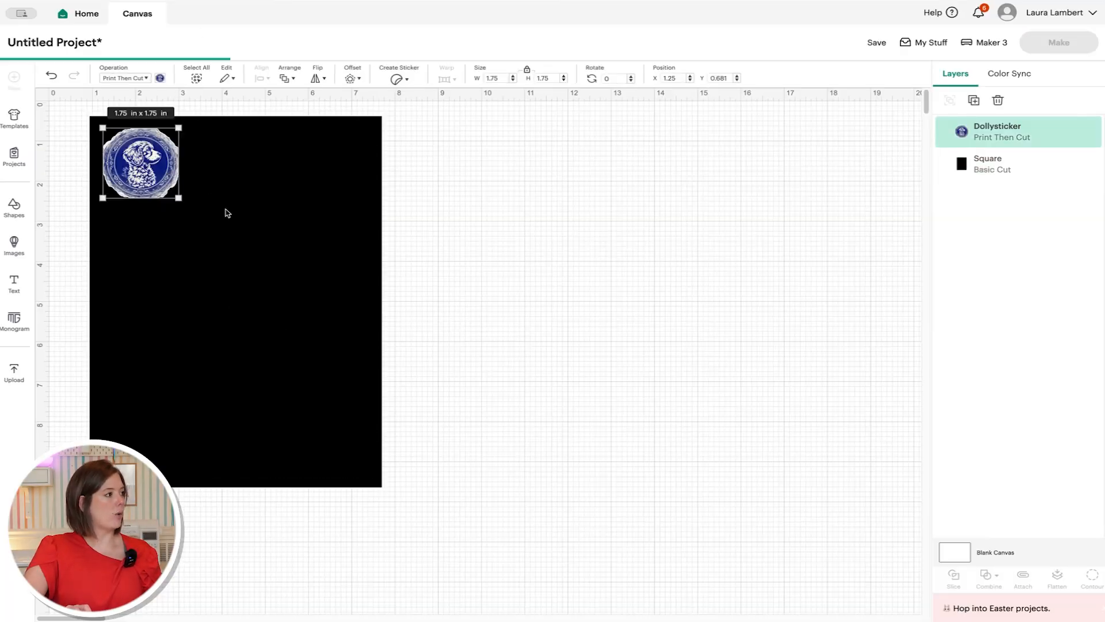
{"action": "key", "text": "ctrl+c"}
{"action": "key", "text": "ctrl+v"}
{"action": "left_click_drag", "start_coordinate": [143, 227], "coordinate": [209, 188]}
{"action": "key", "text": "ctrl+v"}
{"action": "left_click_drag", "start_coordinate": [170, 232], "coordinate": [299, 187]}
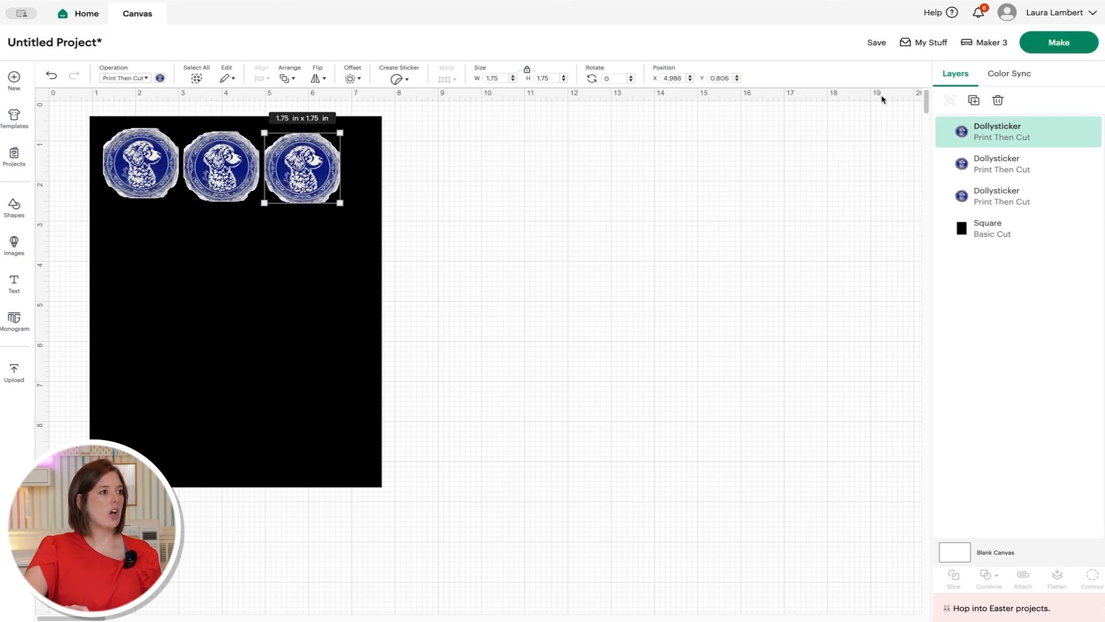
- Duplicate a fourth sticker and adjust the spacing of the top-row stickers
{"action": "left_click", "coordinate": [981, 100]}
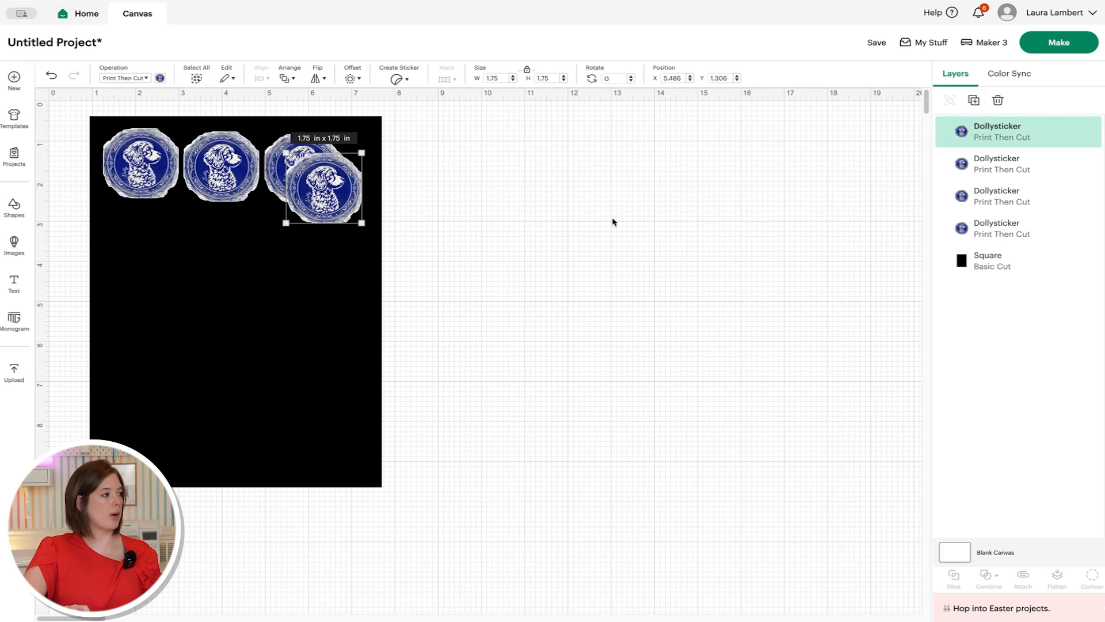
{"action": "left_click_drag", "start_coordinate": [334, 194], "coordinate": [152, 252]}
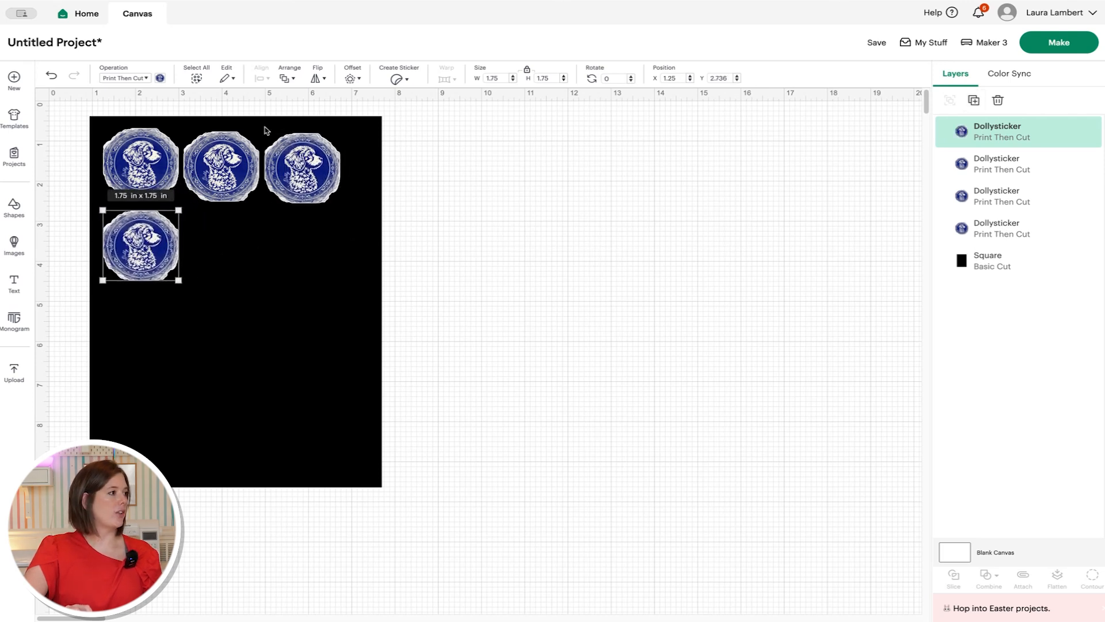
{"action": "left_click_drag", "start_coordinate": [312, 183], "coordinate": [330, 183]}
{"action": "left_click_drag", "start_coordinate": [230, 176], "coordinate": [239, 175]}
- Delete the extra sticker below the row, nudge the left sticker into line, and select all three
{"action": "left_click", "coordinate": [125, 263]}
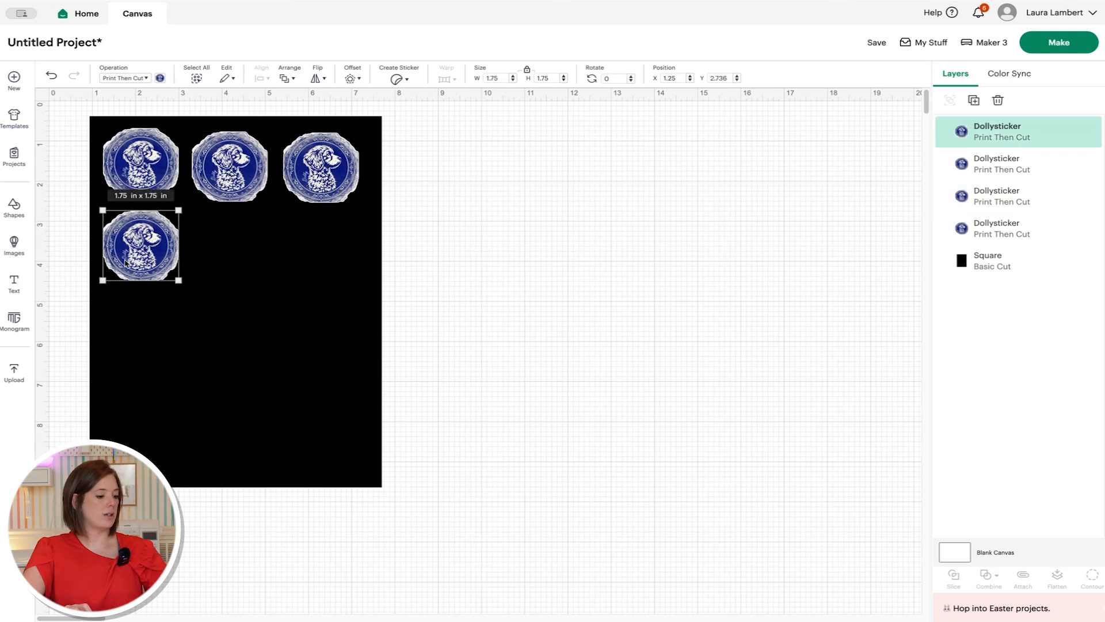
{"action": "key", "text": "Delete"}
{"action": "left_click_drag", "start_coordinate": [132, 163], "coordinate": [133, 166]}
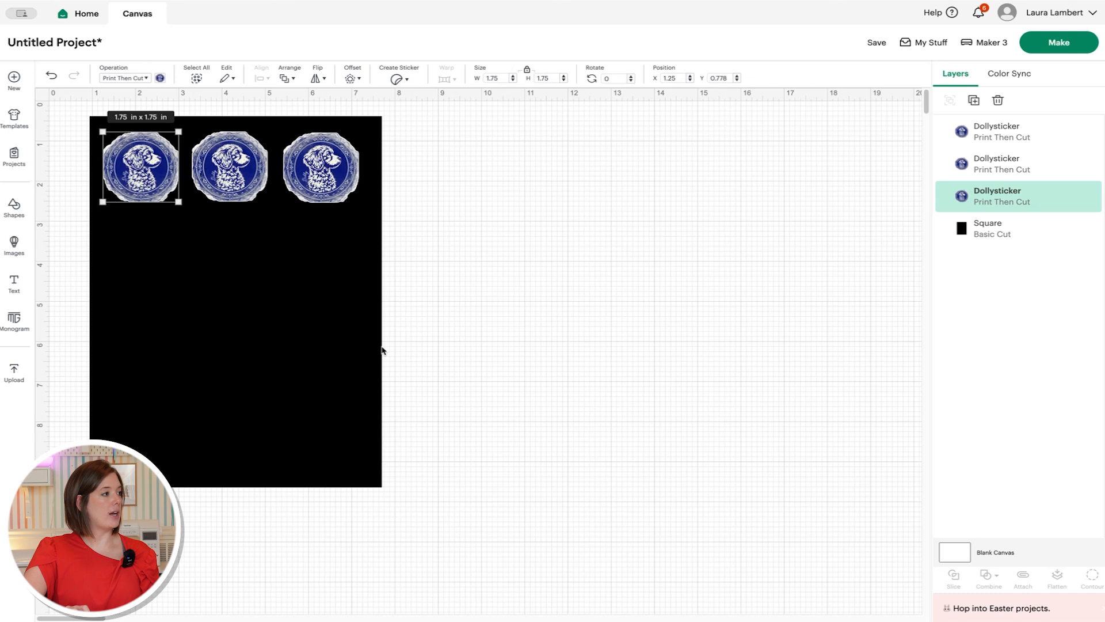
{"action": "left_click", "coordinate": [227, 175], "text": "shift"}
{"action": "left_click", "coordinate": [326, 171], "text": "shift"}
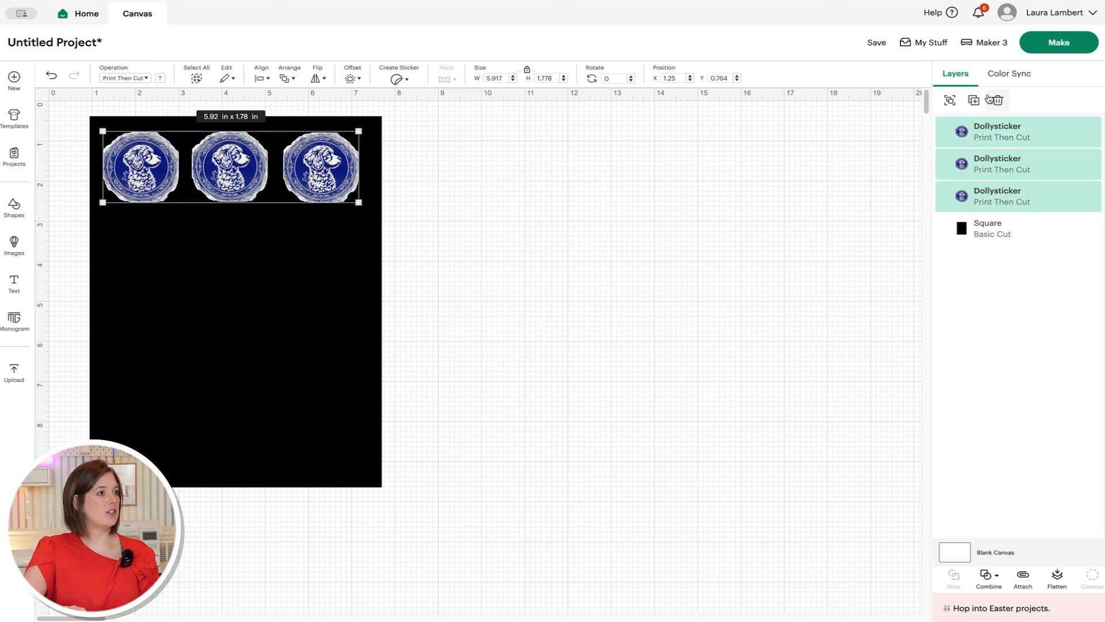
- Duplicate the top row three times, moving copies down to form four rows
{"action": "left_click", "coordinate": [975, 100]}
{"action": "left_click_drag", "start_coordinate": [340, 205], "coordinate": [323, 338]}
{"action": "left_click", "coordinate": [974, 100]}
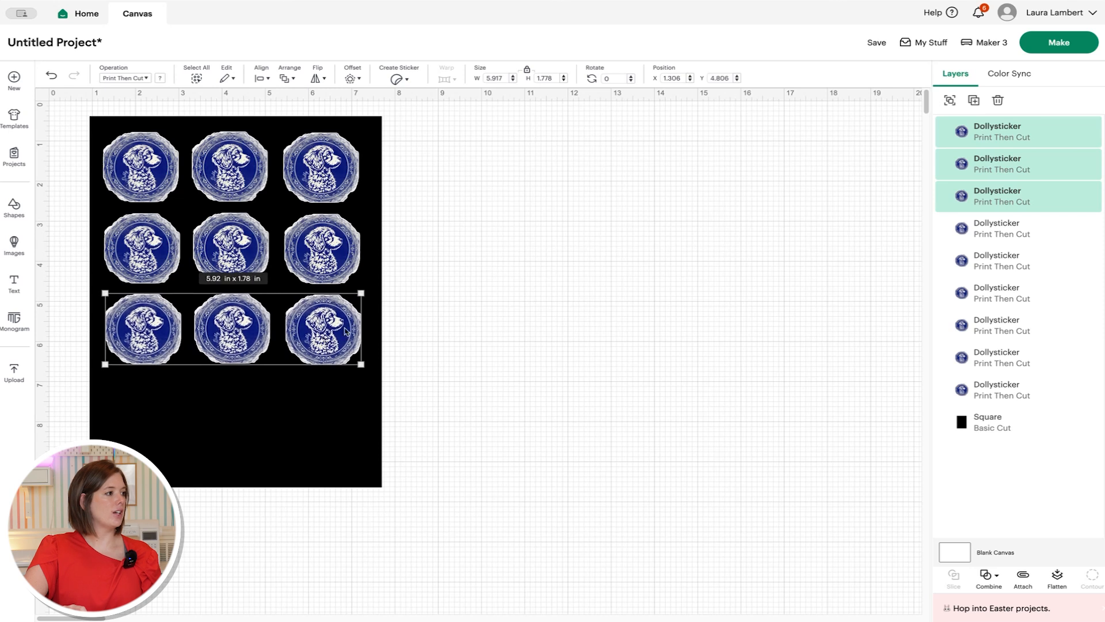
{"action": "left_click", "coordinate": [977, 101]}
{"action": "left_click_drag", "start_coordinate": [327, 358], "coordinate": [316, 429]}
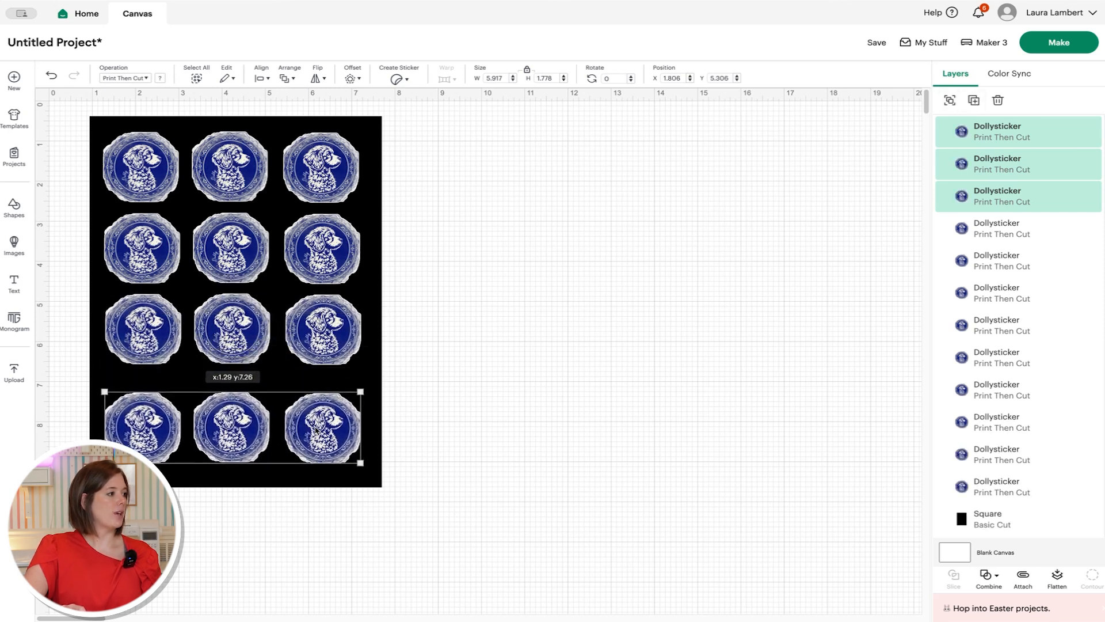
{"action": "left_click", "coordinate": [403, 332]}
- Select the third and second rows in turn and adjust their vertical positions
{"action": "left_click", "coordinate": [348, 343]}
{"action": "left_click", "coordinate": [223, 340], "text": "shift"}
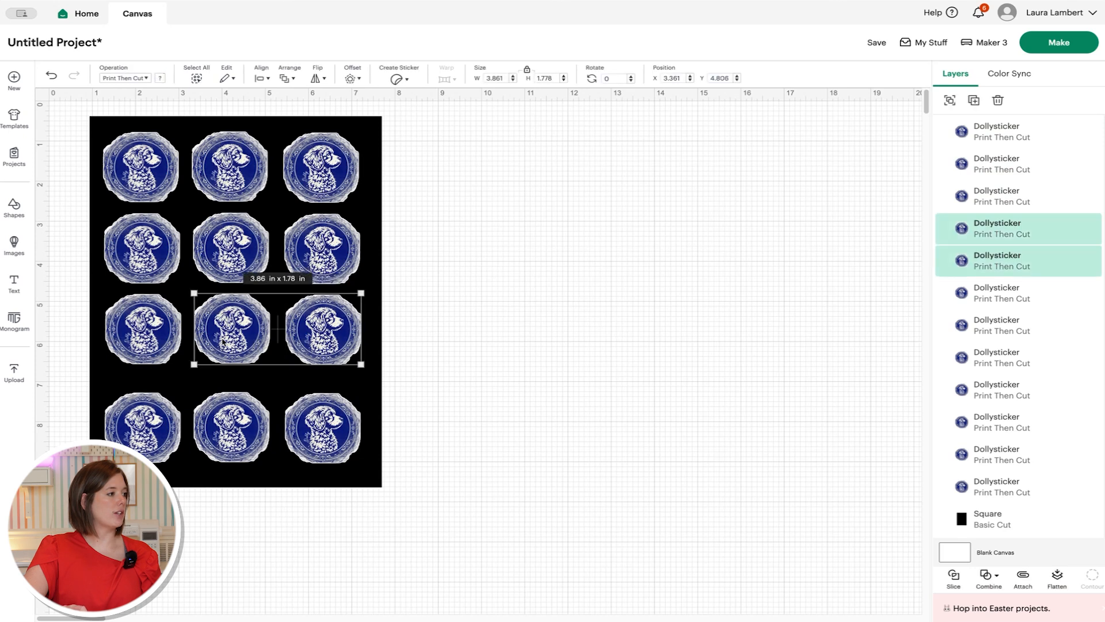
{"action": "left_click", "coordinate": [121, 337], "text": "shift"}
{"action": "left_click_drag", "start_coordinate": [347, 336], "coordinate": [348, 347]}
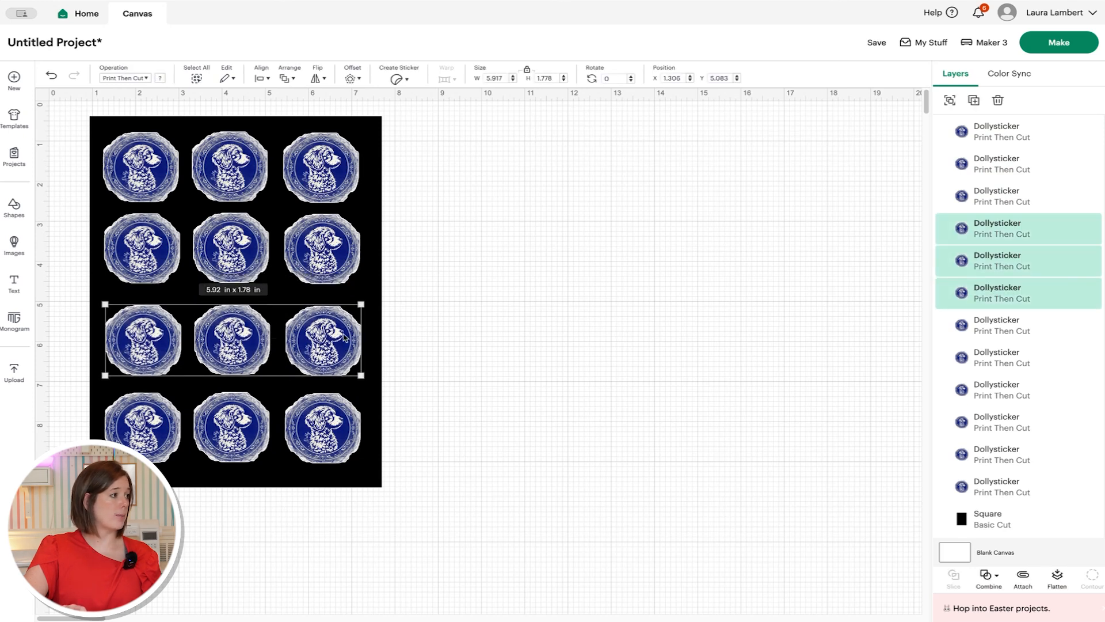
{"action": "left_click", "coordinate": [332, 239]}
{"action": "left_click", "coordinate": [266, 251], "text": "shift"}
{"action": "left_click", "coordinate": [144, 251], "text": "shift"}
{"action": "left_click_drag", "start_coordinate": [332, 253], "coordinate": [334, 258]}
- Check the top-row stickers, then select all four stickers of the right column
{"action": "left_click", "coordinate": [332, 157]}
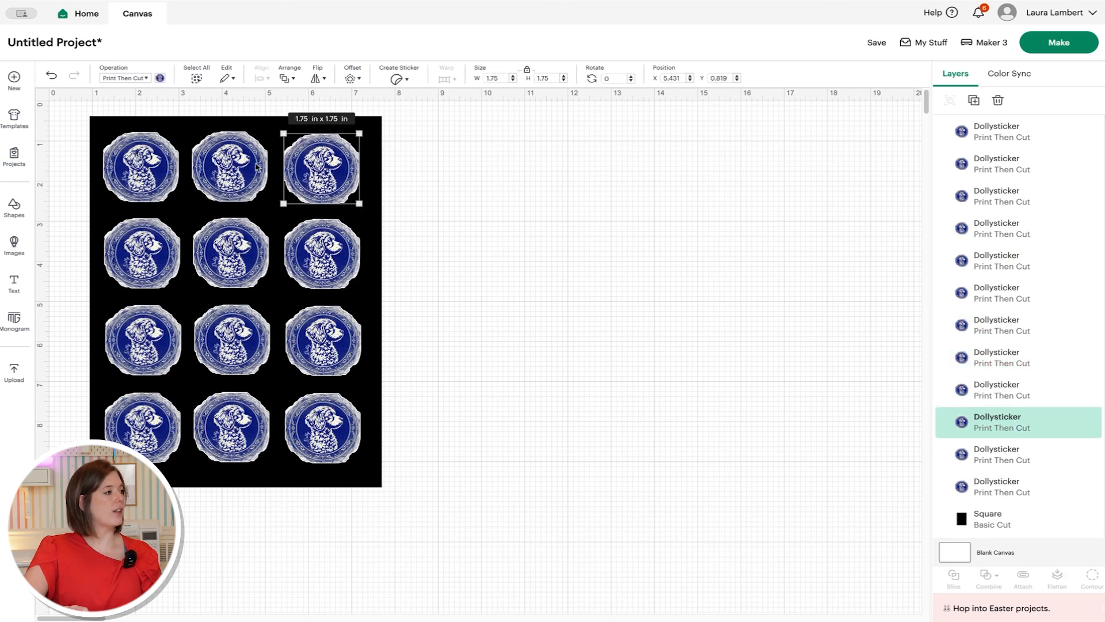
{"action": "left_click", "coordinate": [251, 169]}
{"action": "left_click", "coordinate": [118, 171]}
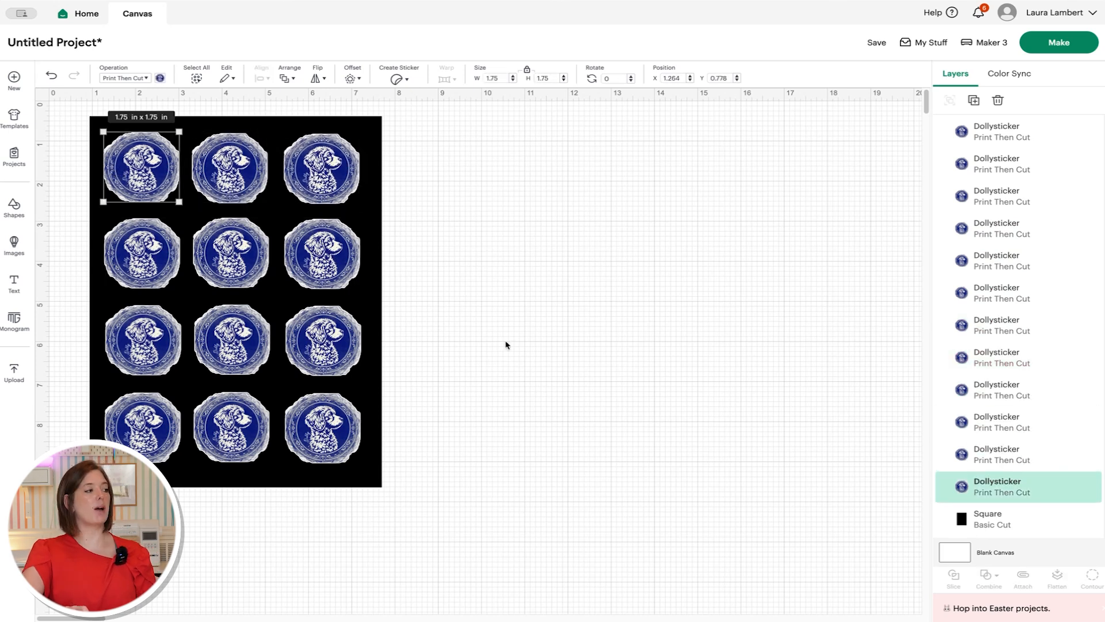
{"action": "left_click", "coordinate": [336, 155]}
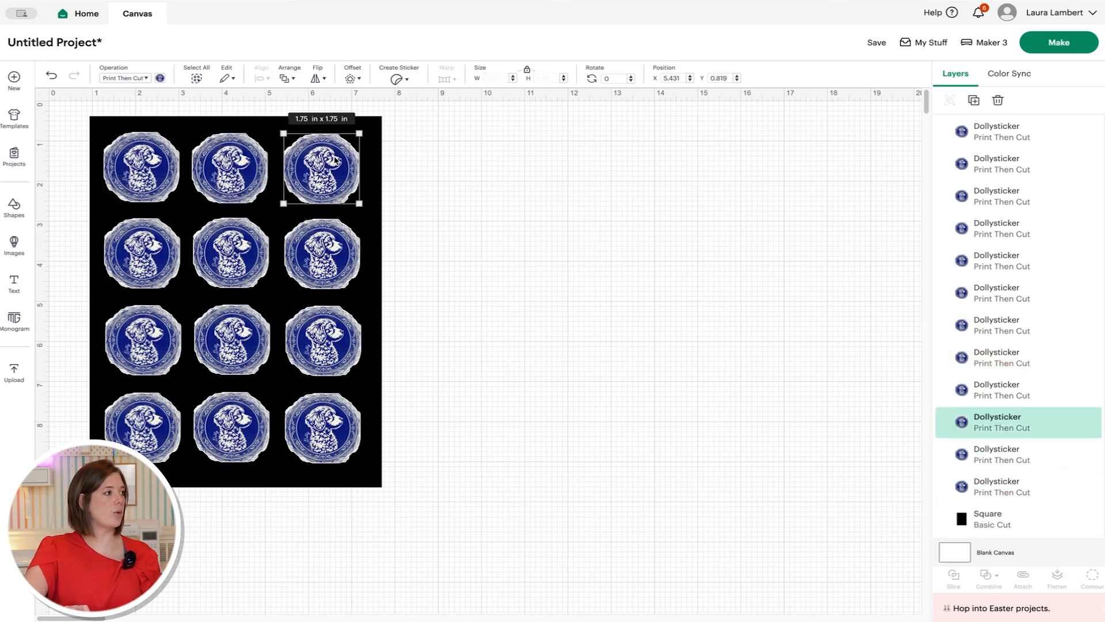
{"action": "left_click", "coordinate": [322, 253], "text": "shift"}
{"action": "left_click", "coordinate": [323, 343], "text": "shift"}
{"action": "left_click", "coordinate": [322, 429], "text": "shift"}
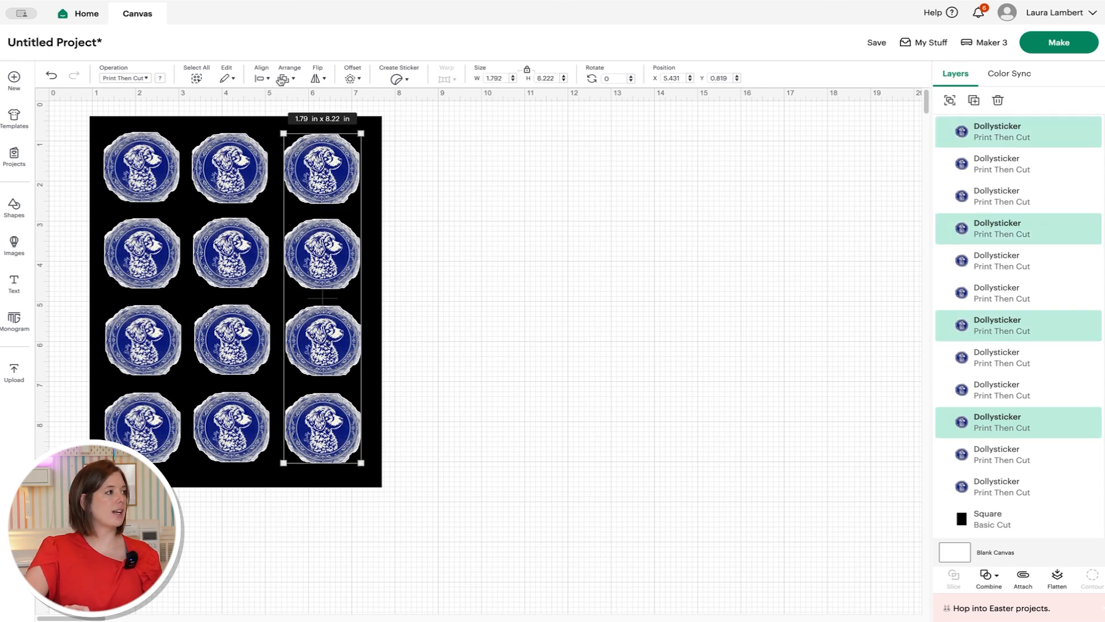
- Distribute the right column, then the middle column, evenly top to bottom
{"action": "left_click", "coordinate": [264, 79]}
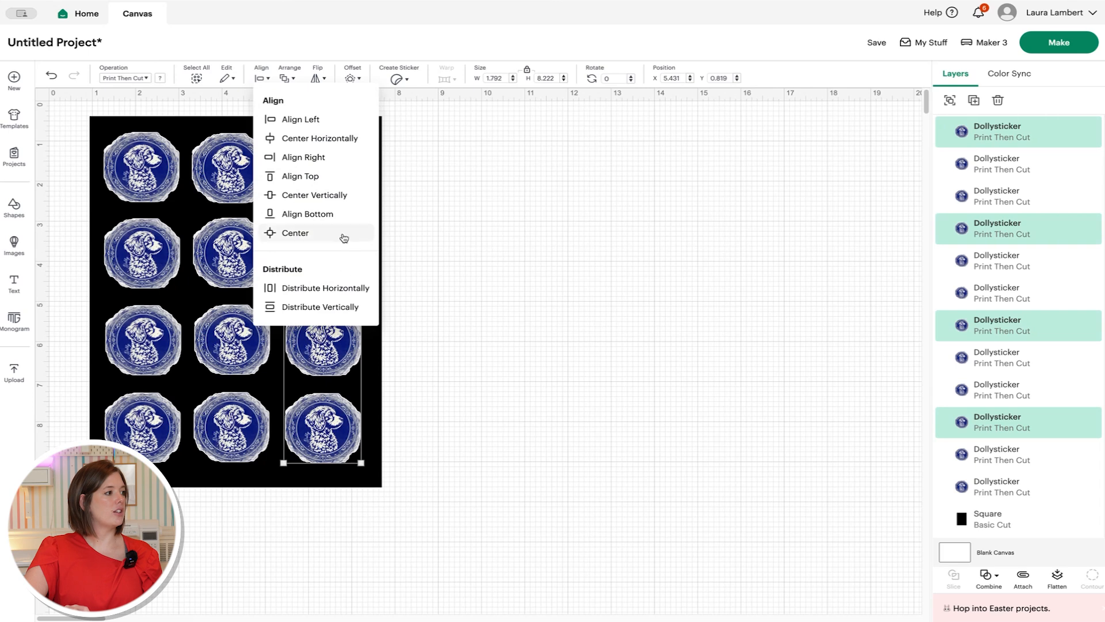
{"action": "left_click", "coordinate": [344, 307]}
{"action": "left_click", "coordinate": [261, 176]}
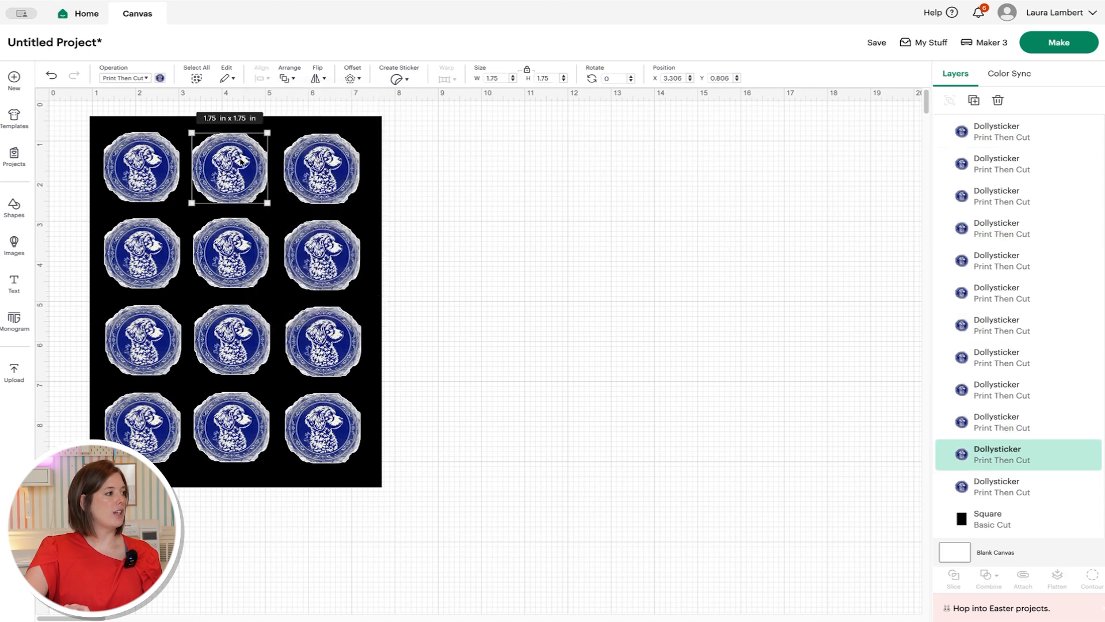
{"action": "left_click", "coordinate": [236, 260], "text": "shift"}
{"action": "left_click", "coordinate": [247, 345], "text": "shift"}
{"action": "left_click", "coordinate": [245, 413], "text": "shift"}
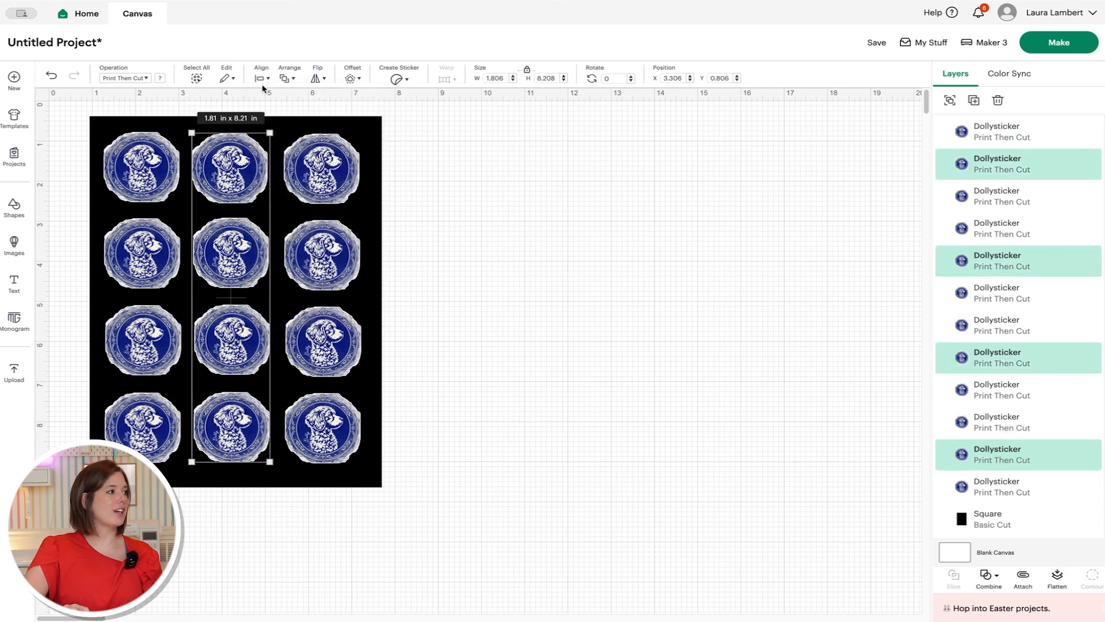
{"action": "left_click", "coordinate": [261, 79]}
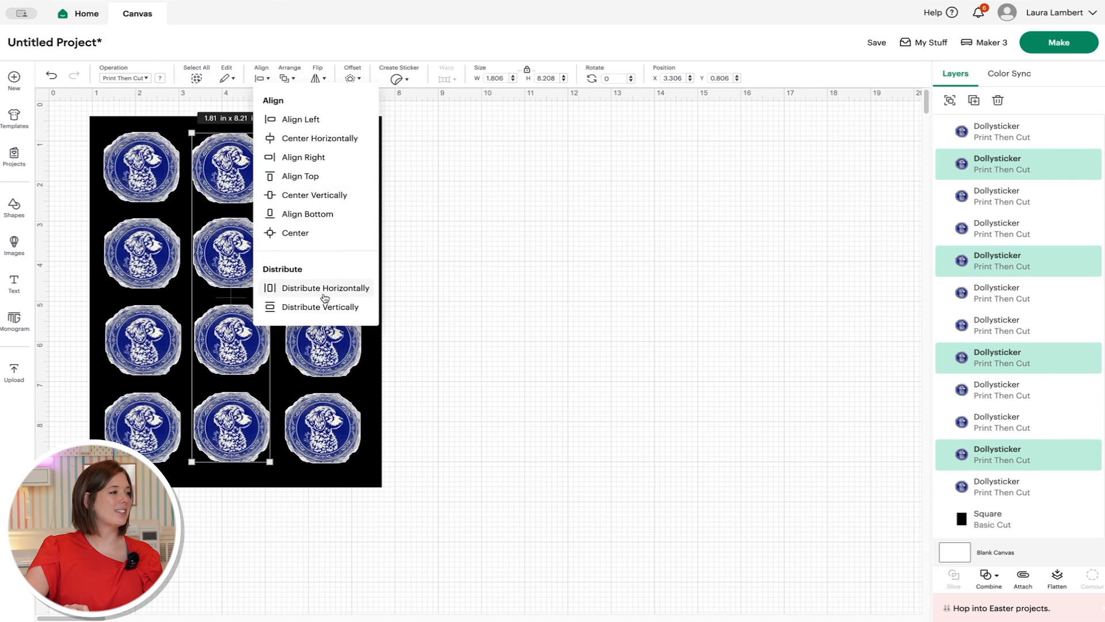
{"action": "left_click", "coordinate": [320, 306]}
- Select the four left-column stickers and distribute them evenly top to bottom
{"action": "left_click", "coordinate": [142, 196]}
{"action": "left_click", "coordinate": [148, 284], "text": "shift"}
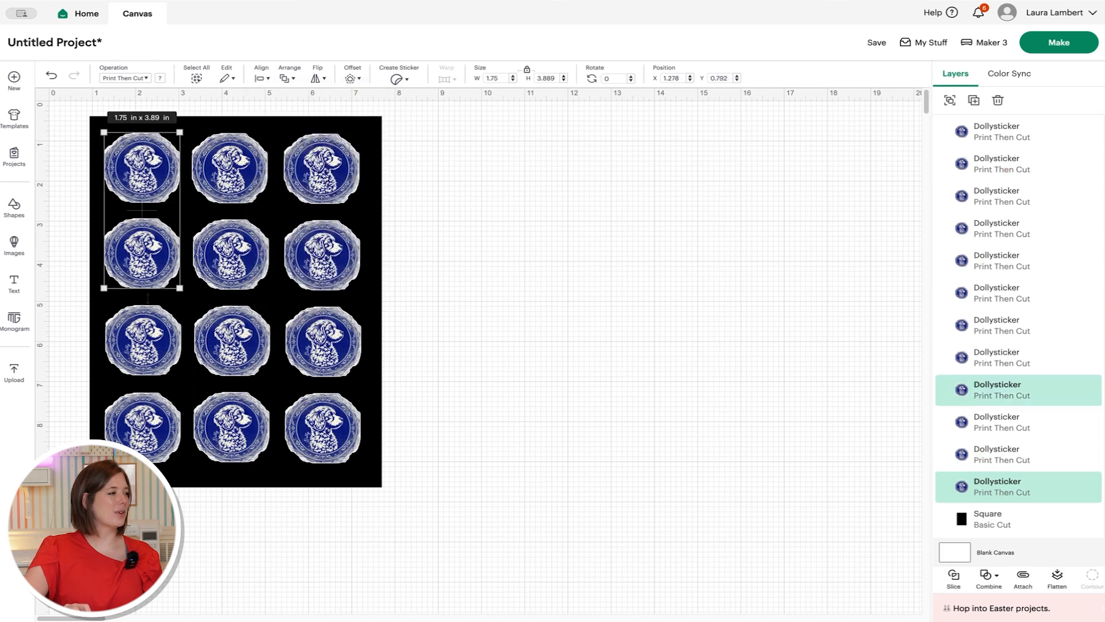
{"action": "left_click", "coordinate": [152, 343], "text": "shift"}
{"action": "left_click", "coordinate": [153, 428], "text": "shift"}
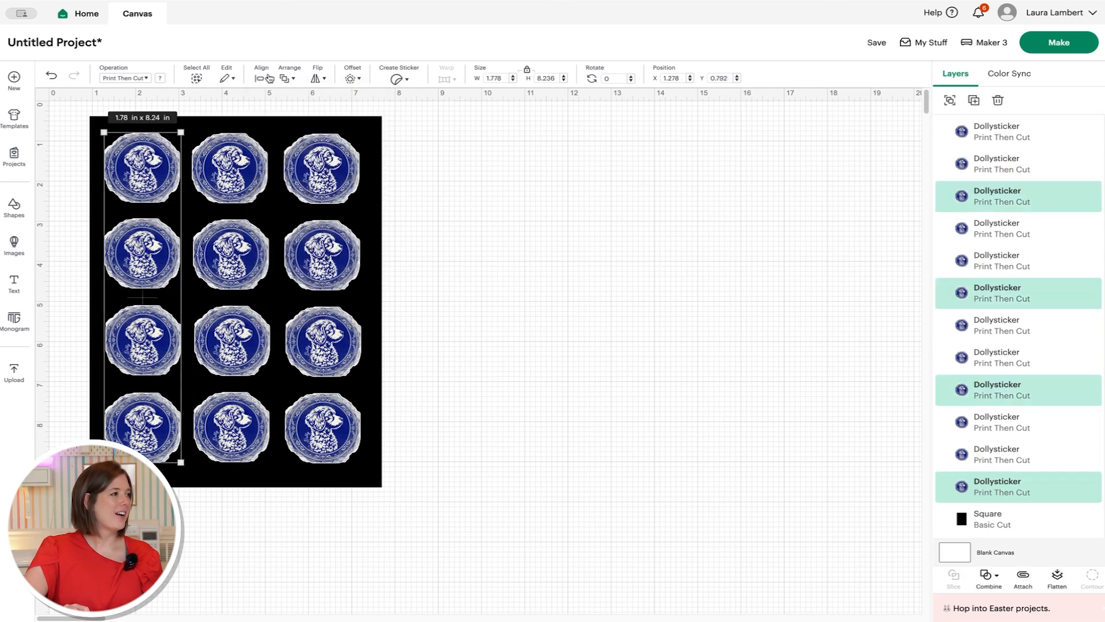
{"action": "left_click", "coordinate": [268, 79]}
{"action": "left_click", "coordinate": [343, 310]}
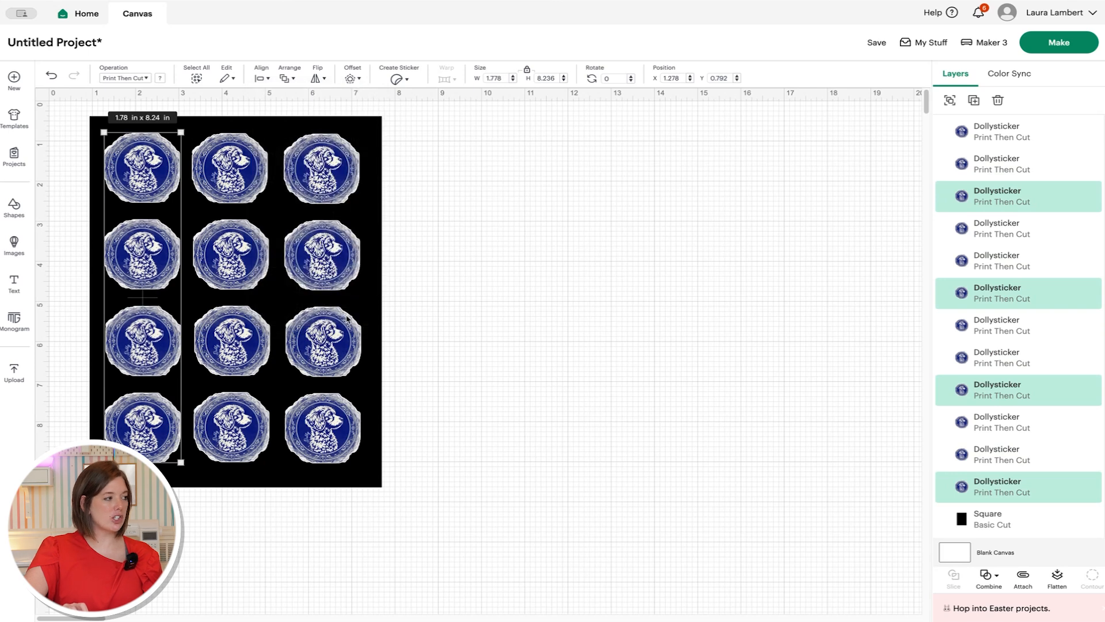
{"action": "left_click", "coordinate": [503, 238]}
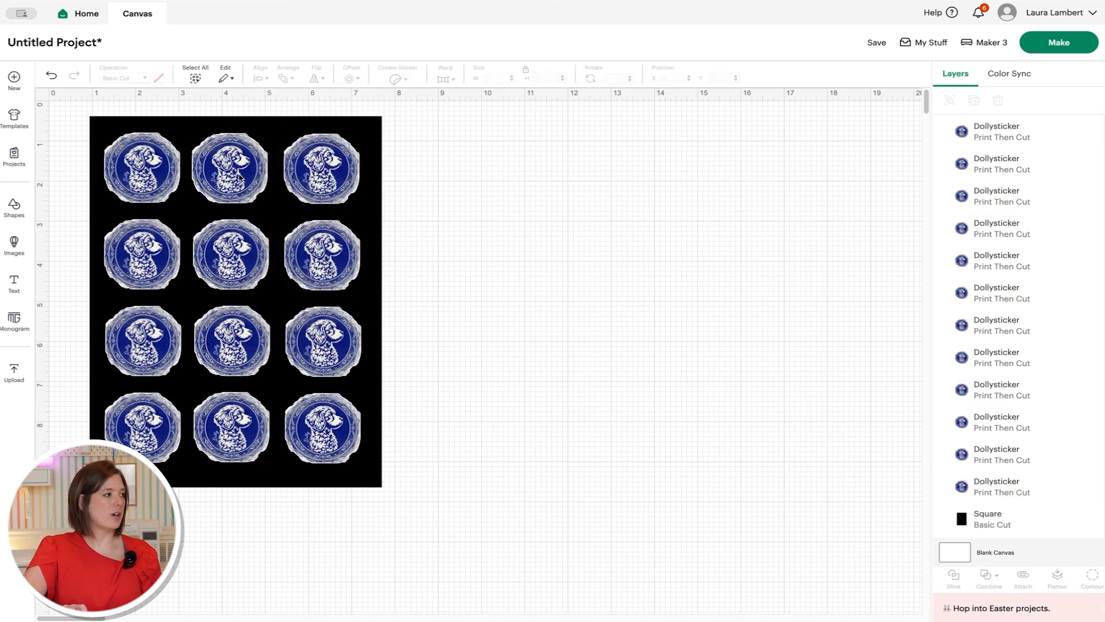
- Distribute the three top-row stickers evenly side to side
{"action": "left_click", "coordinate": [162, 182]}
{"action": "left_click", "coordinate": [208, 163], "text": "shift"}
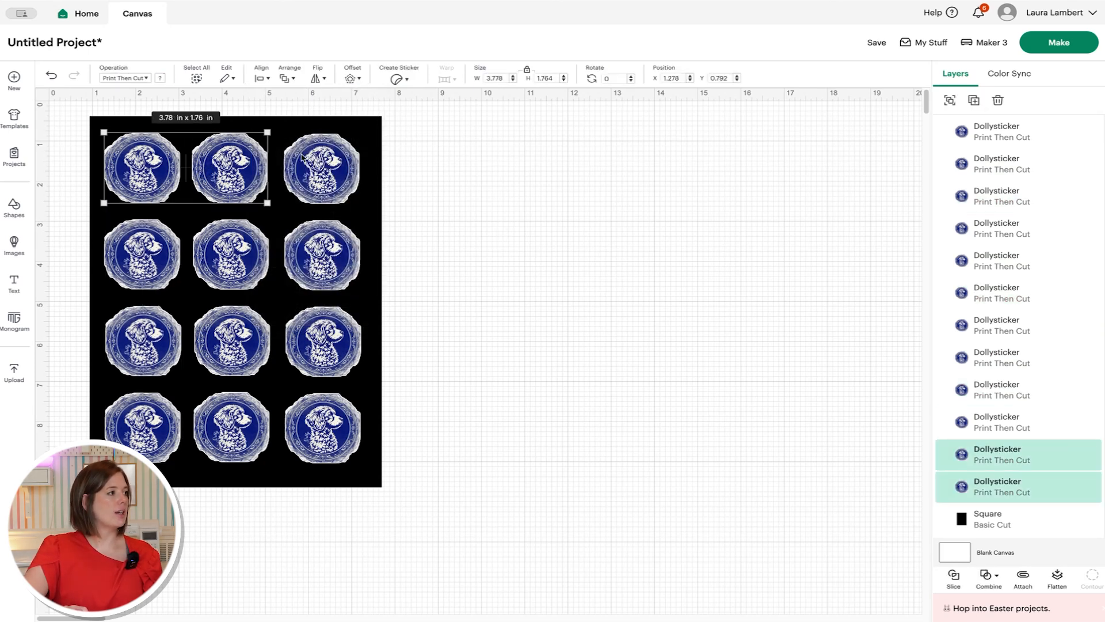
{"action": "left_click", "coordinate": [302, 157], "text": "shift"}
{"action": "left_click", "coordinate": [263, 79]}
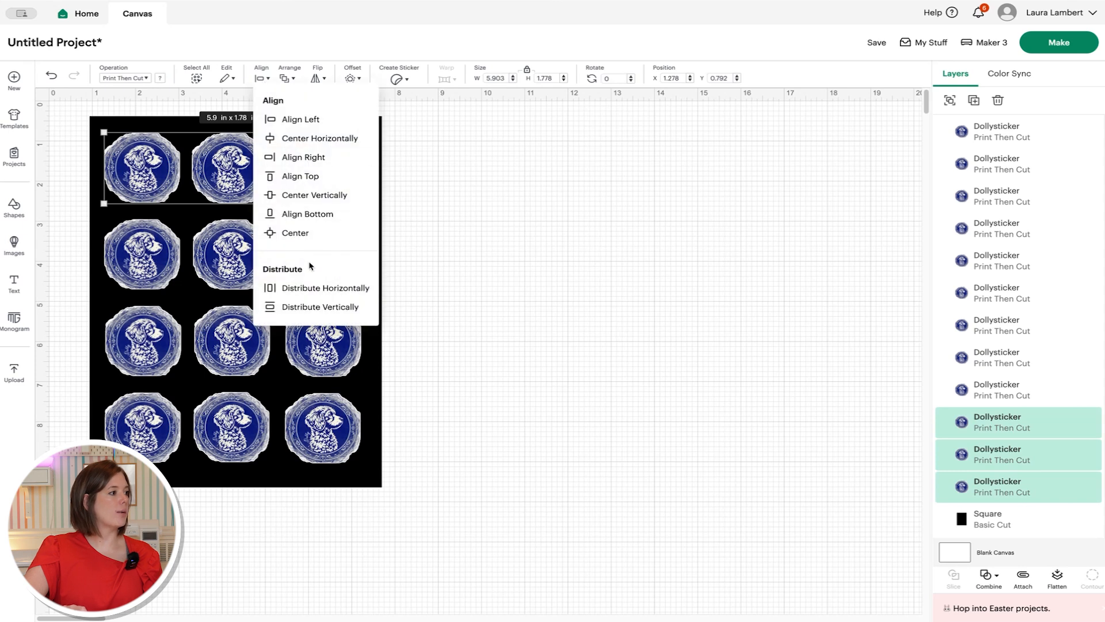
{"action": "left_click", "coordinate": [311, 288]}
{"action": "left_click", "coordinate": [431, 279]}
- Distribute the second-row stickers evenly side to side
{"action": "left_click", "coordinate": [148, 225]}
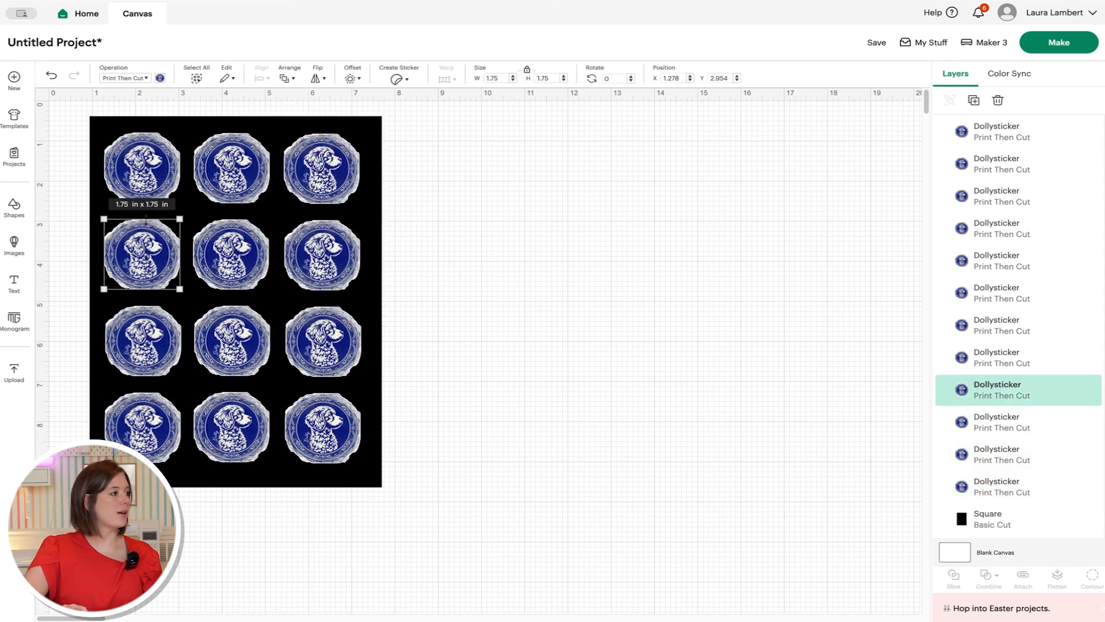
{"action": "left_click", "coordinate": [218, 240], "text": "shift"}
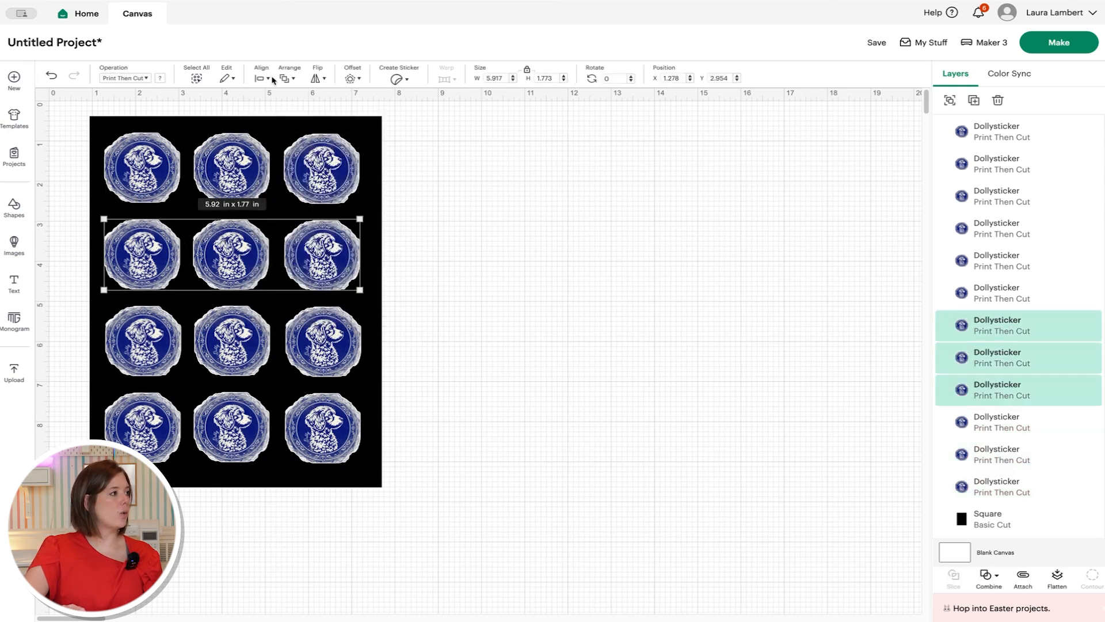
{"action": "left_click", "coordinate": [269, 80]}
{"action": "left_click", "coordinate": [342, 290]}
{"action": "left_click", "coordinate": [502, 296]}
{"action": "left_click", "coordinate": [179, 338]}
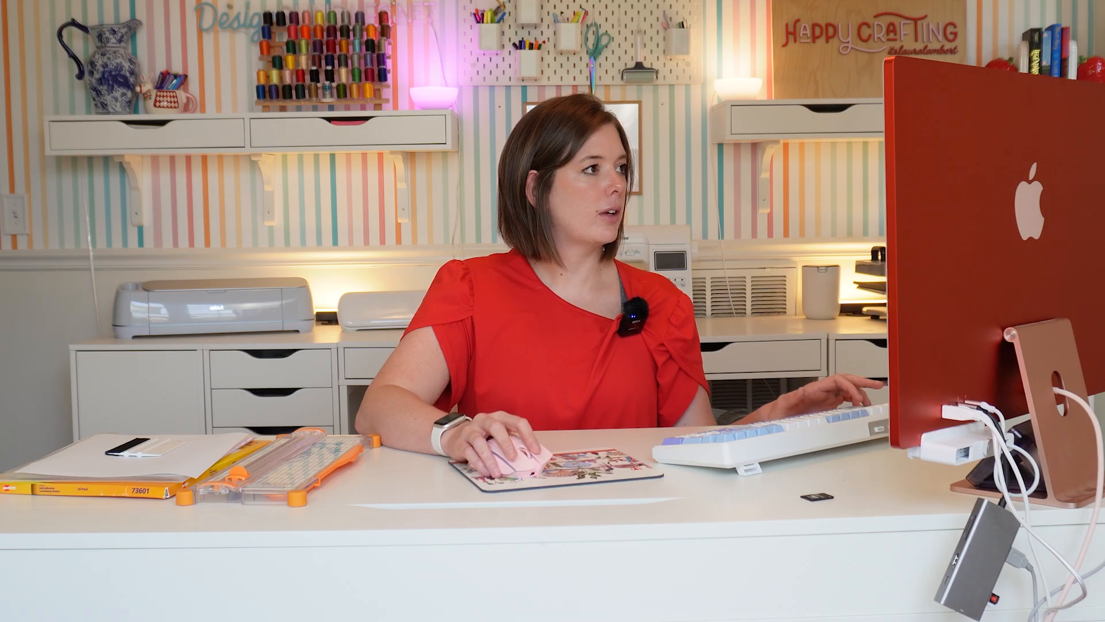